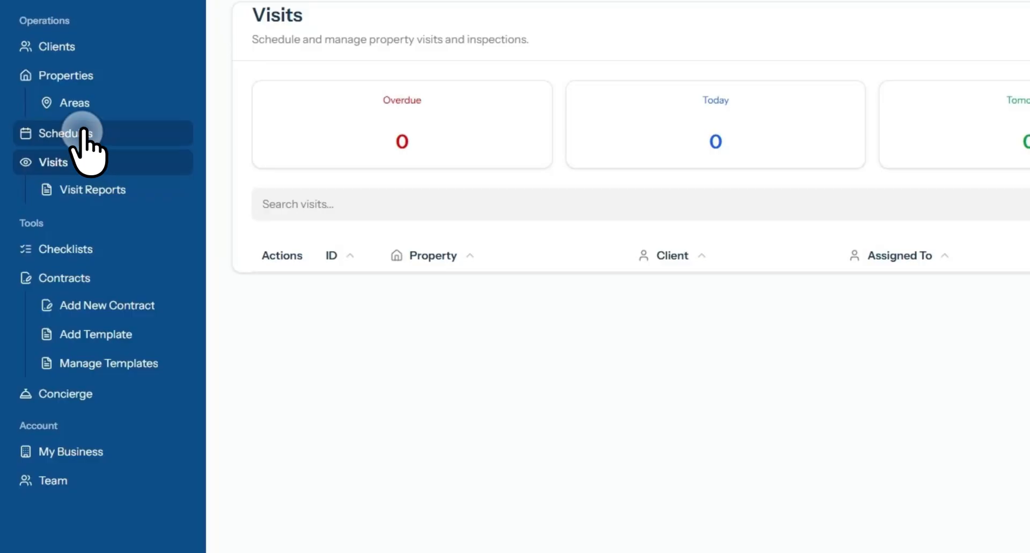
Start a new schedule for the client on file and set its property area to Shady Oaks Country Club.
{"action": "left_click", "coordinate": [80, 133]}
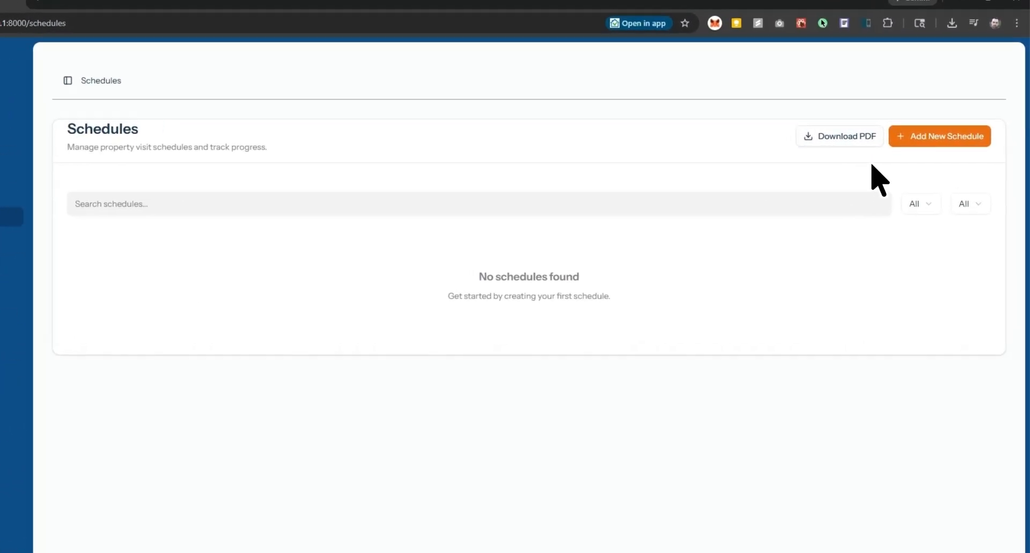
{"action": "left_click", "coordinate": [932, 136]}
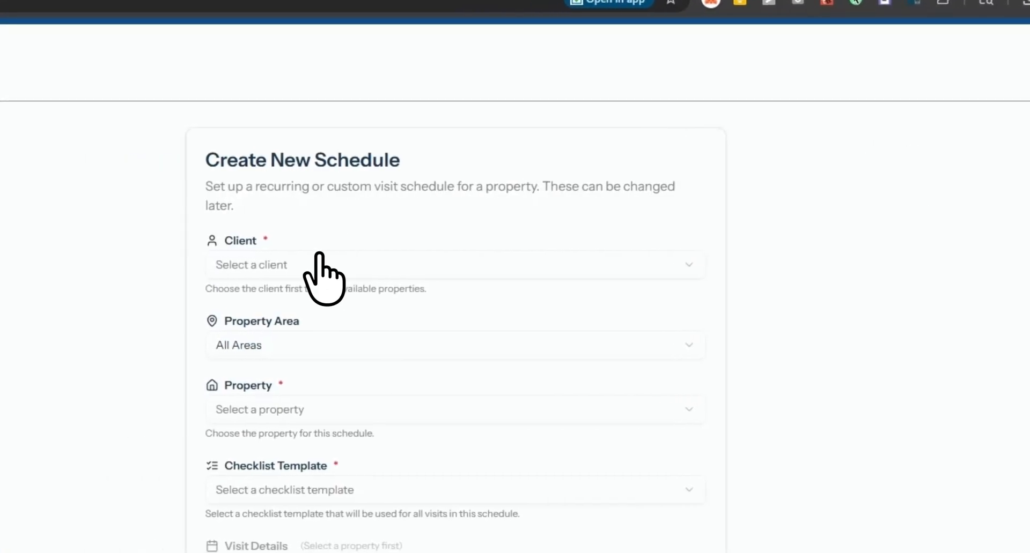
{"action": "left_click", "coordinate": [239, 265]}
{"action": "left_click", "coordinate": [317, 299]}
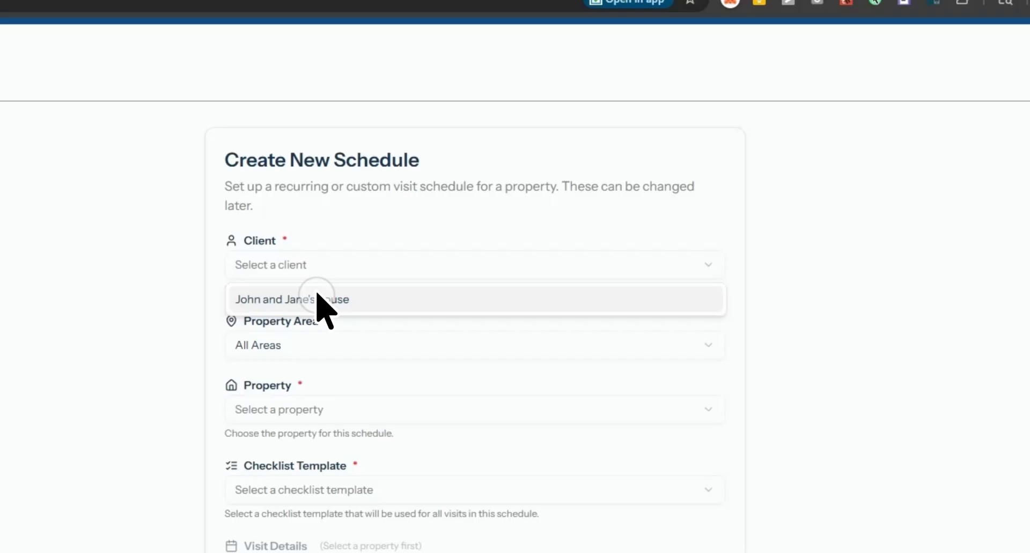
{"action": "left_click", "coordinate": [299, 345]}
{"action": "left_click", "coordinate": [303, 405]}
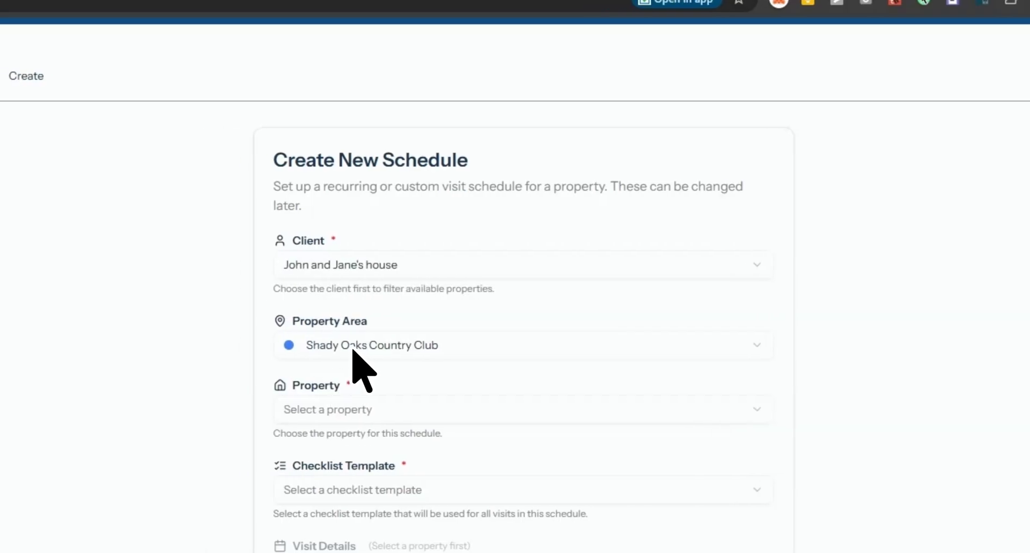
Select the client's property for the schedule and assign the checklist template Test template - Condo.
{"action": "scroll", "coordinate": [155, 392], "scroll_direction": "down", "scroll_amount": 3}
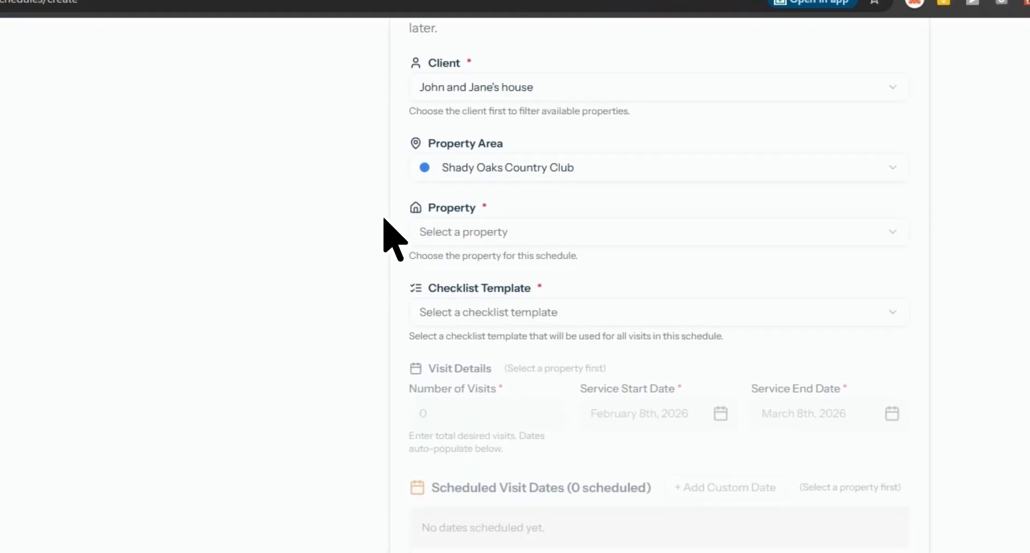
{"action": "left_click", "coordinate": [507, 231]}
{"action": "left_click", "coordinate": [522, 268]}
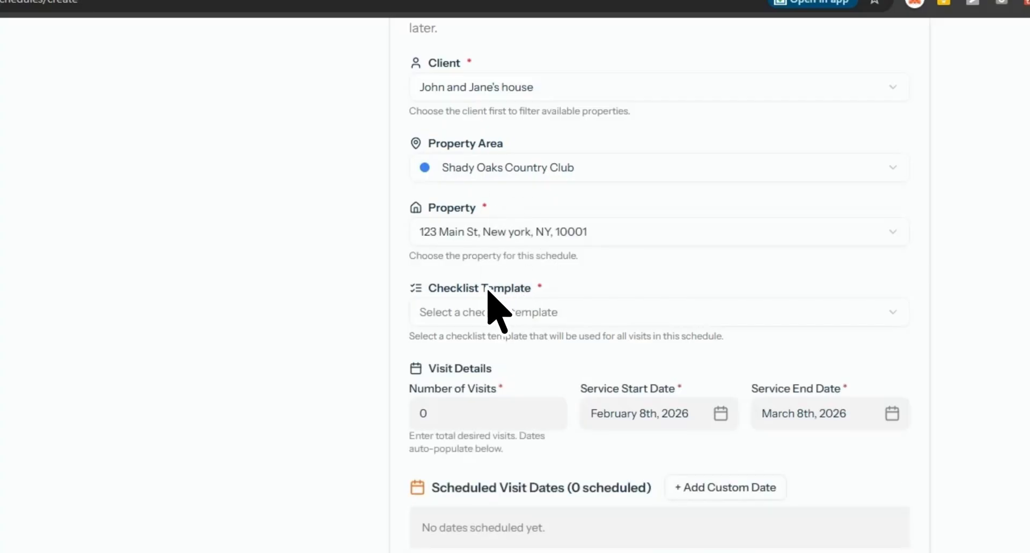
{"action": "left_click", "coordinate": [480, 315]}
{"action": "left_click", "coordinate": [544, 371]}
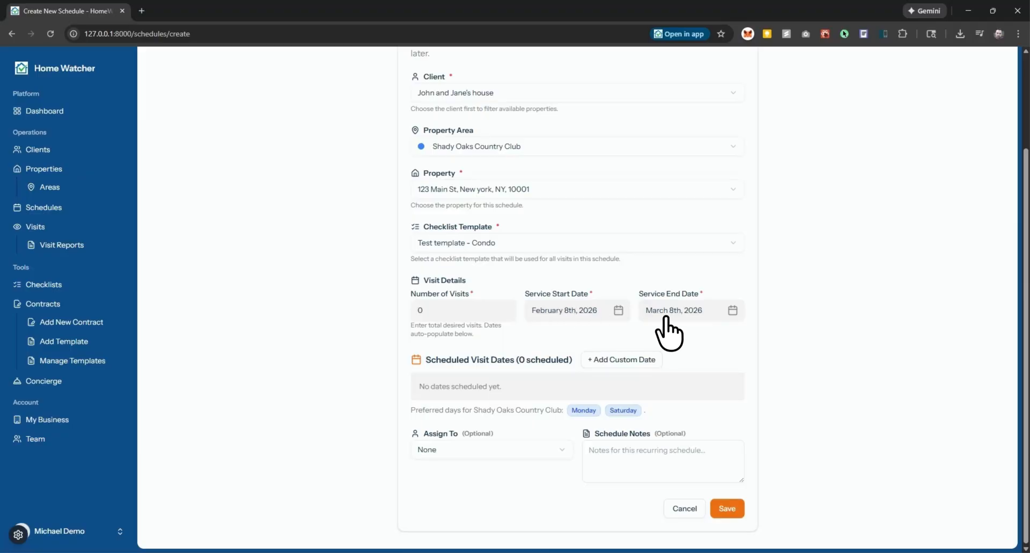
Set the schedule's service end date to April 30th, 2026.
{"action": "left_click", "coordinate": [680, 311]}
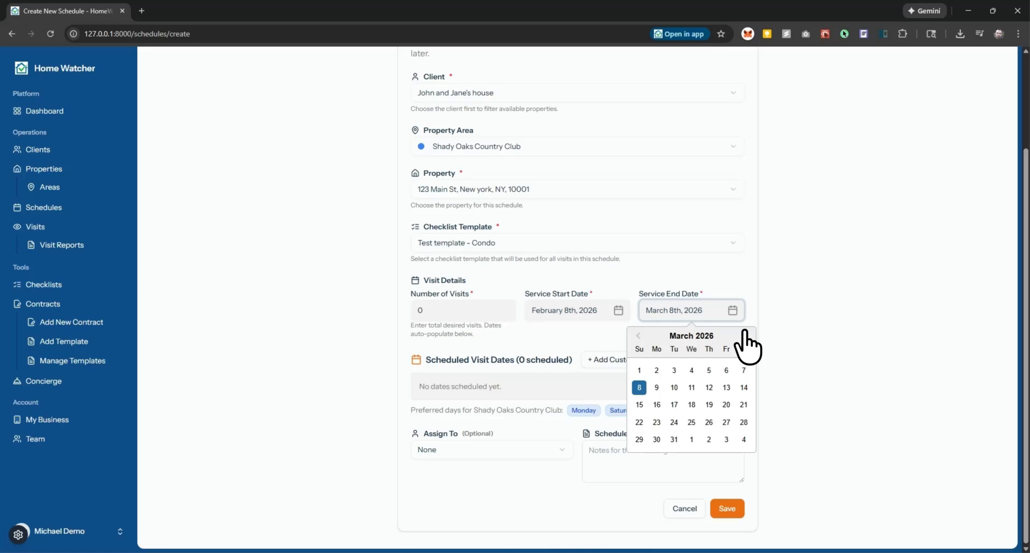
{"action": "left_click", "coordinate": [743, 336]}
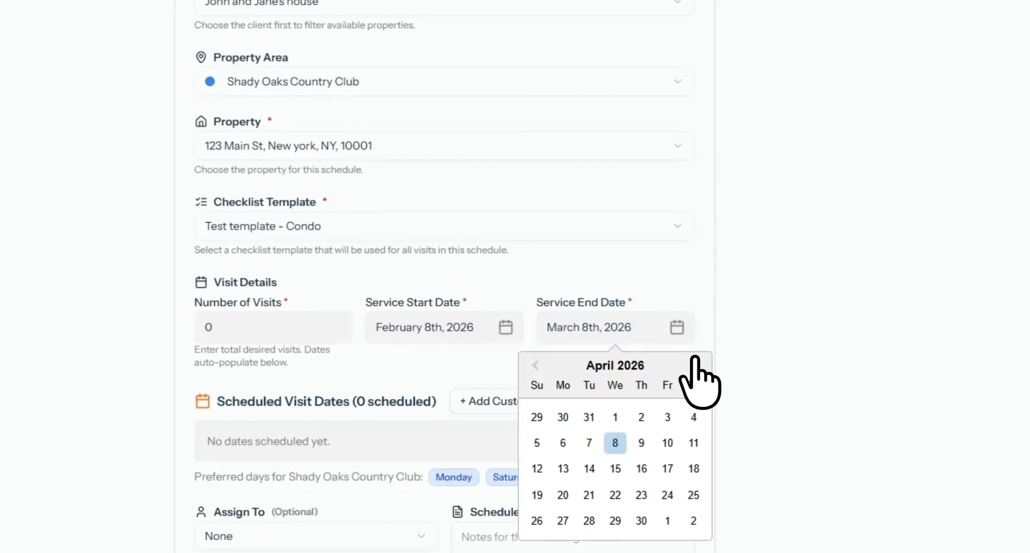
{"action": "left_click", "coordinate": [641, 521]}
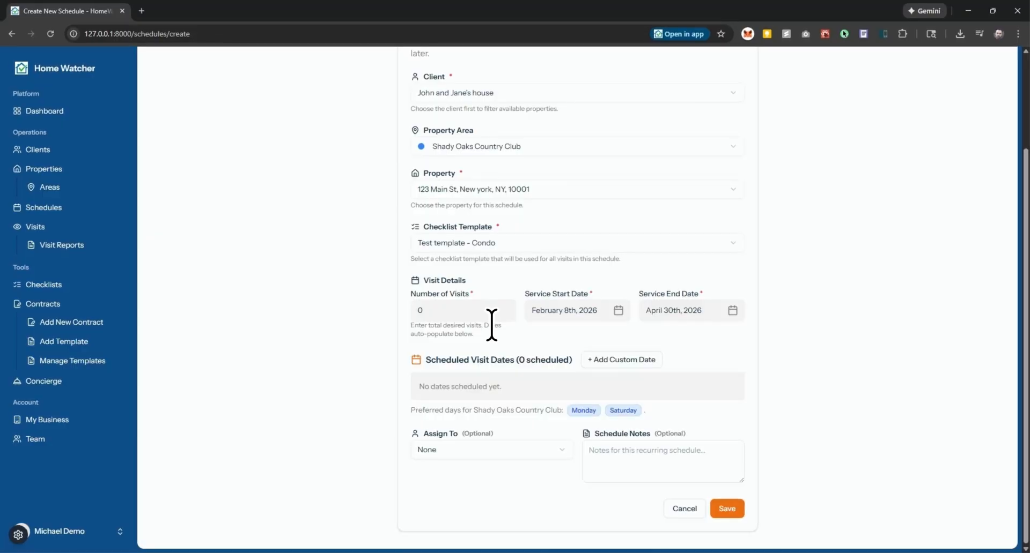
Set the schedule's number of visits to 6 so the visit dates fill in automatically.
{"action": "left_click", "coordinate": [495, 310]}
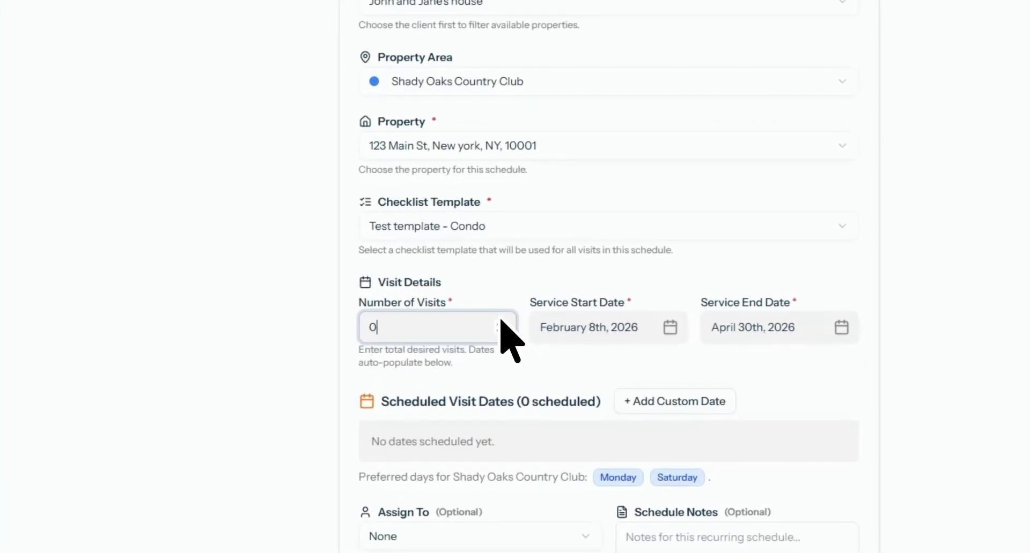
{"action": "left_click", "coordinate": [501, 322]}
{"action": "left_click", "coordinate": [501, 321]}
{"action": "left_click", "coordinate": [500, 321]}
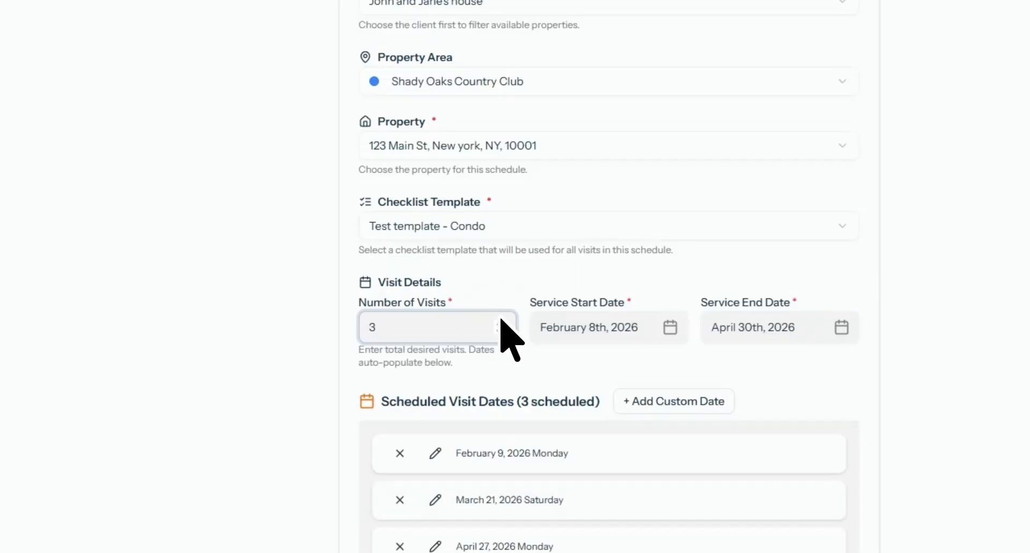
{"action": "left_click", "coordinate": [501, 321]}
{"action": "left_click", "coordinate": [500, 321]}
{"action": "left_click", "coordinate": [500, 321]}
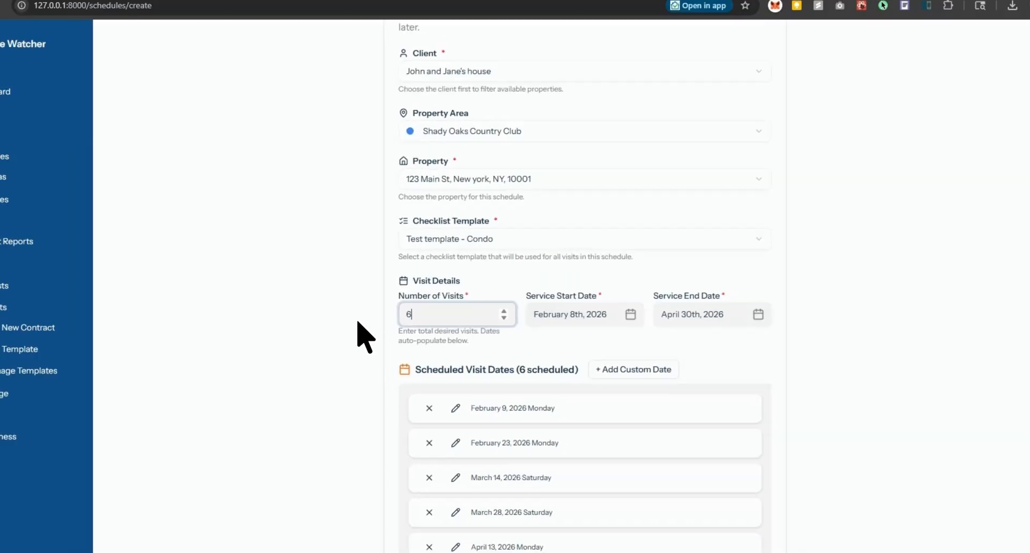
Change the date of the last scheduled visit to April 16, 2026.
{"action": "scroll", "coordinate": [366, 337], "scroll_direction": "down", "scroll_amount": 2}
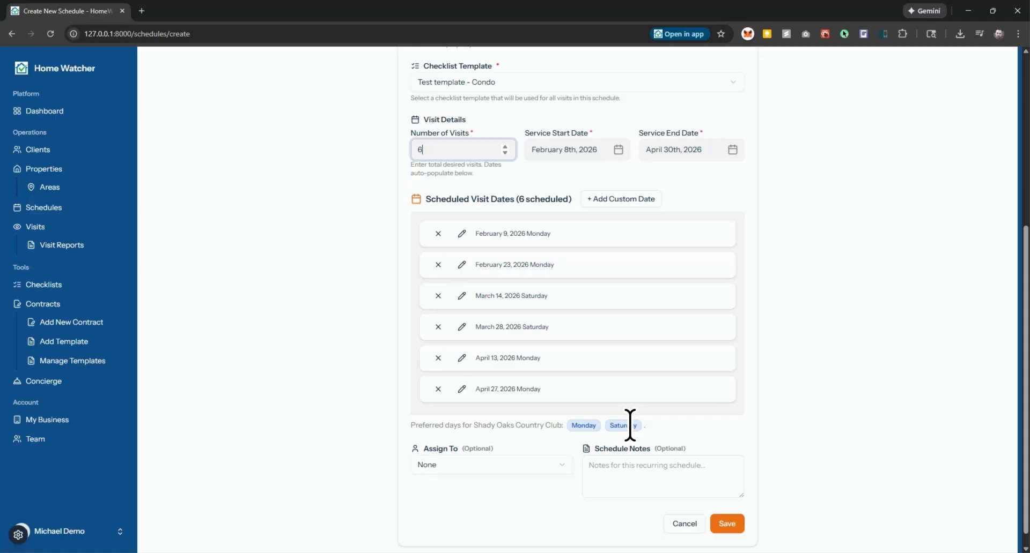
{"action": "left_click", "coordinate": [461, 389]}
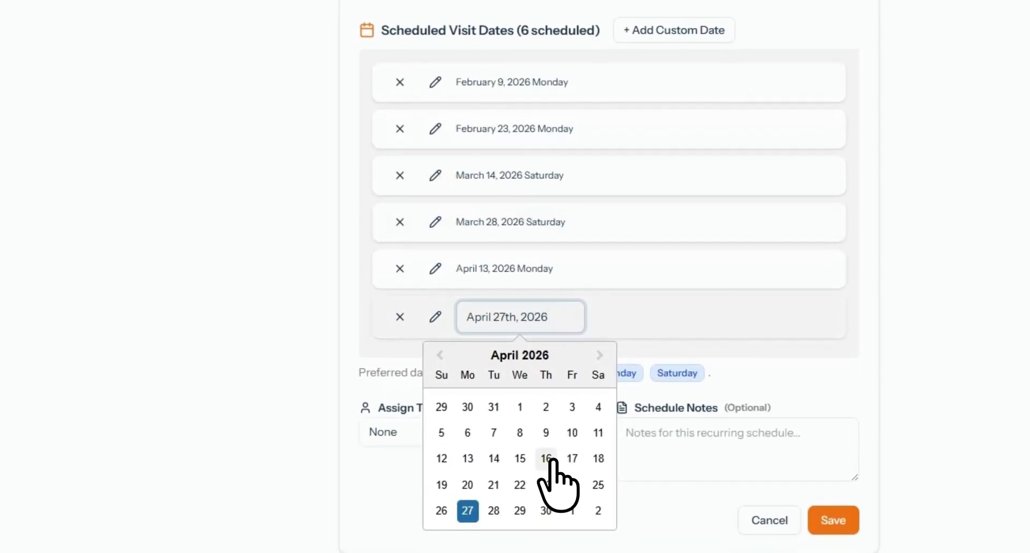
{"action": "left_click", "coordinate": [546, 545]}
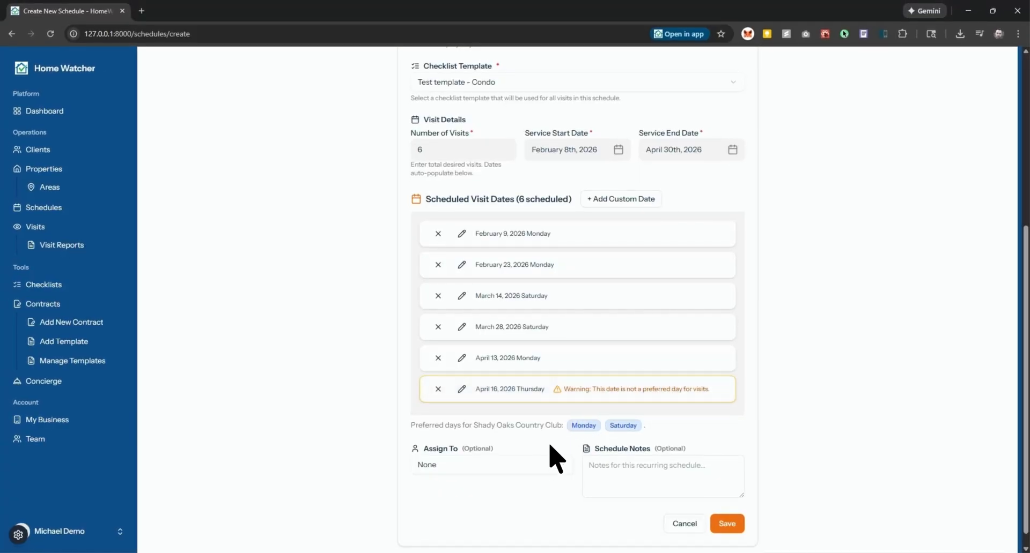
Check which team members the schedule can be assigned to, without choosing one.
{"action": "left_click", "coordinate": [449, 466]}
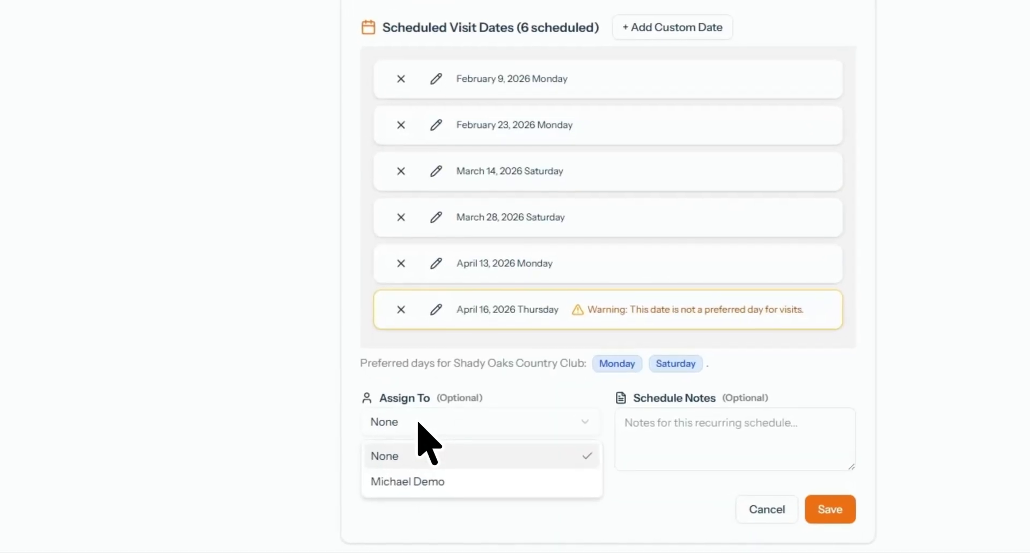
{"action": "left_click", "coordinate": [283, 323]}
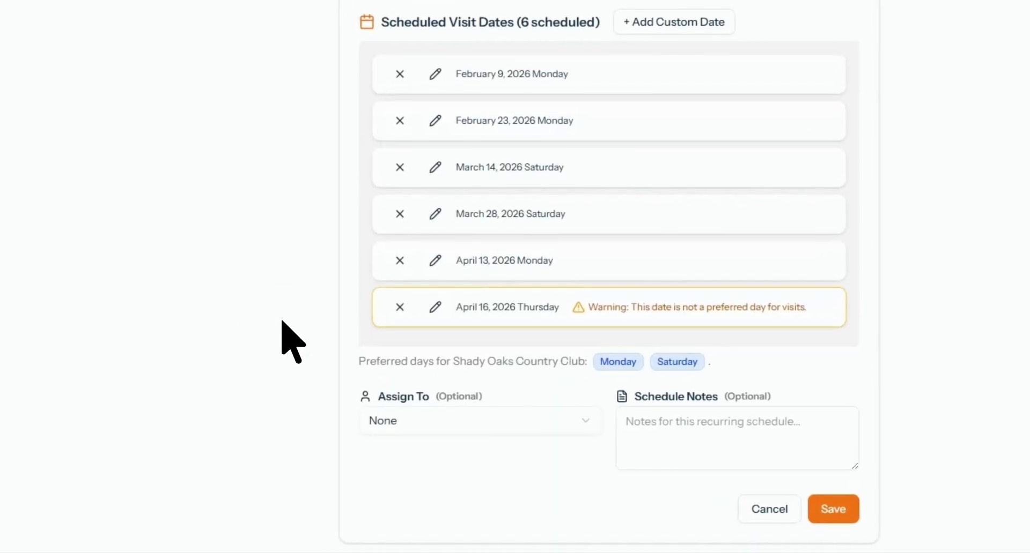
{"action": "left_click", "coordinate": [436, 424]}
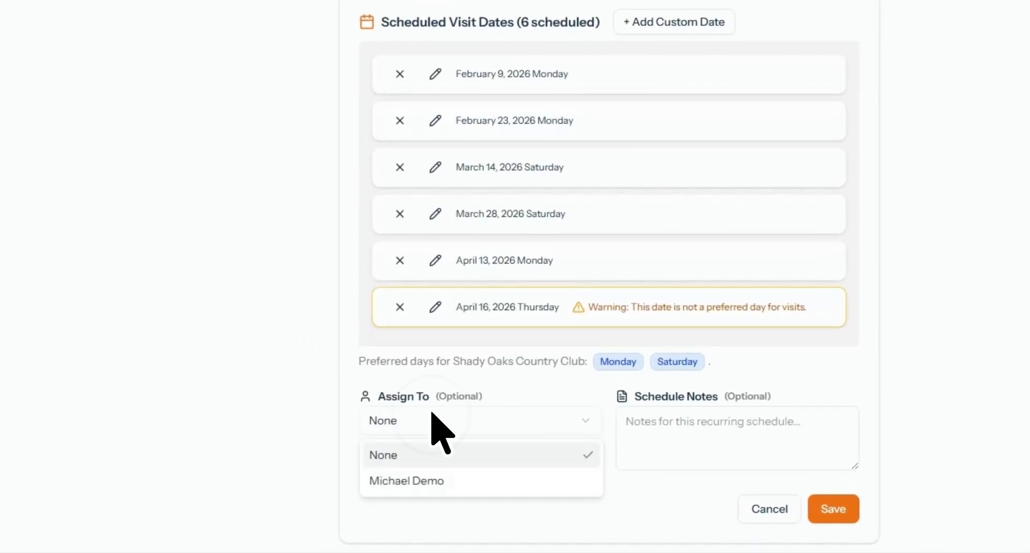
{"action": "left_click", "coordinate": [290, 225]}
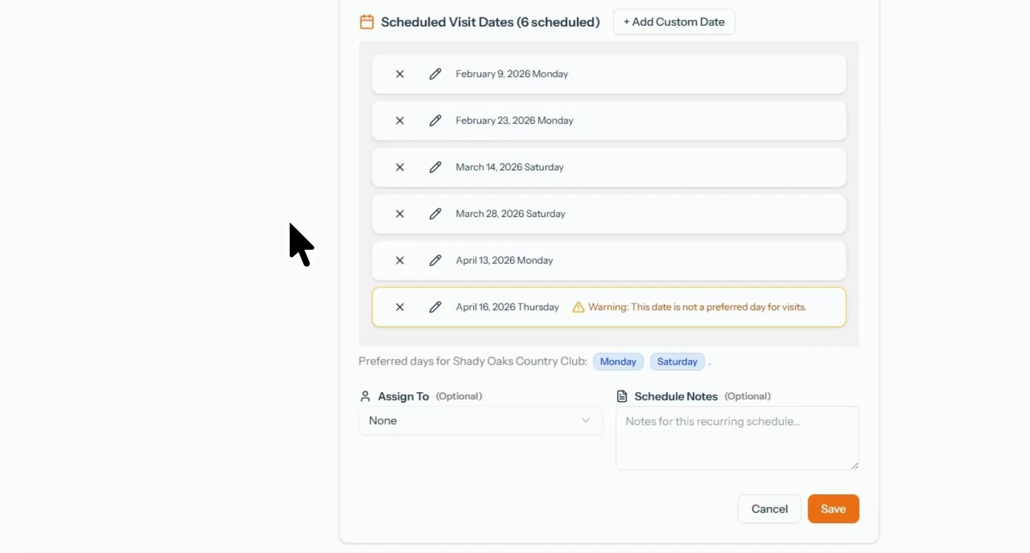
Enter the text Note in the schedule notes.
{"action": "left_click", "coordinate": [744, 429]}
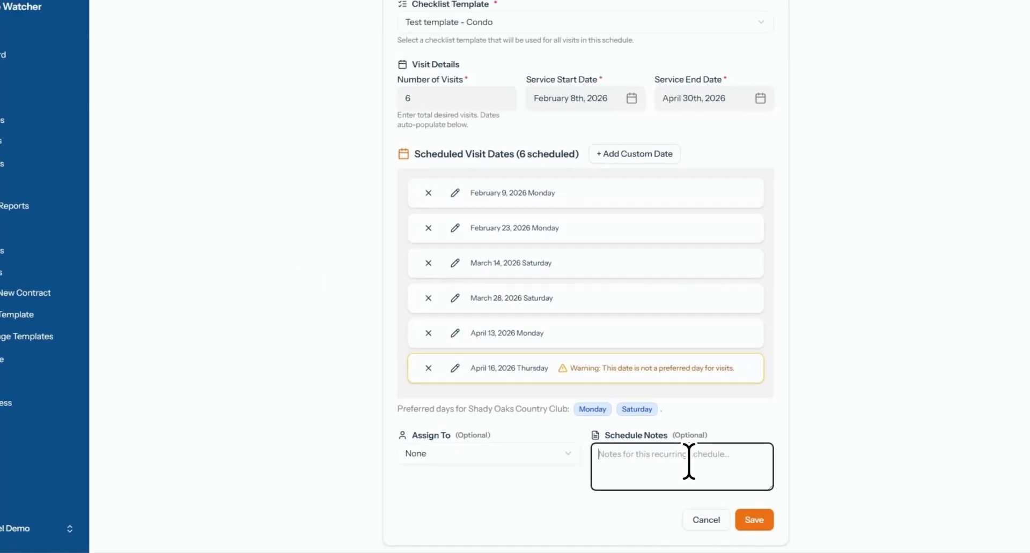
{"action": "type", "text": "NOt"}
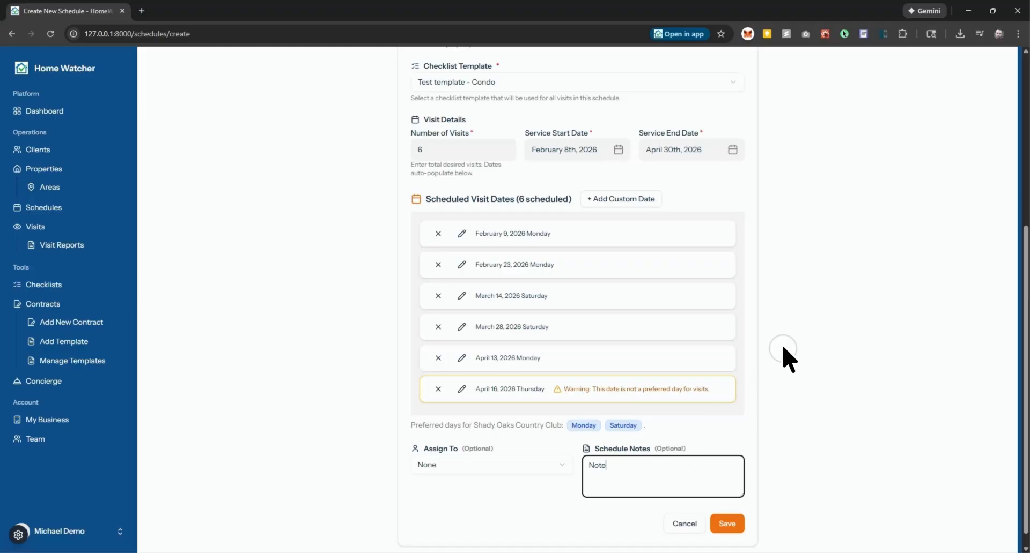
{"action": "left_click", "coordinate": [765, 327]}
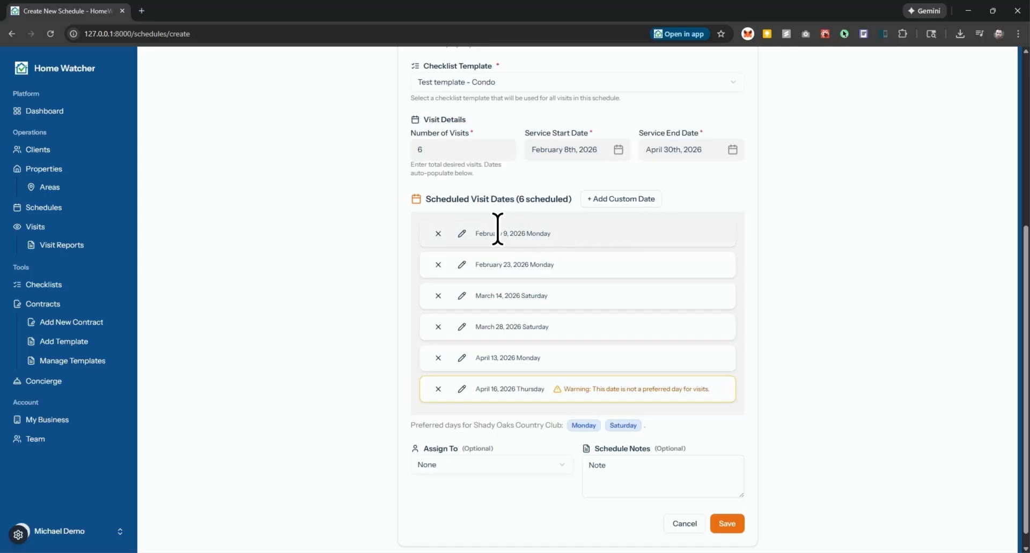
Open and dismiss the custom visit date entry without adding a date, and save the schedule.
{"action": "left_click", "coordinate": [623, 199]}
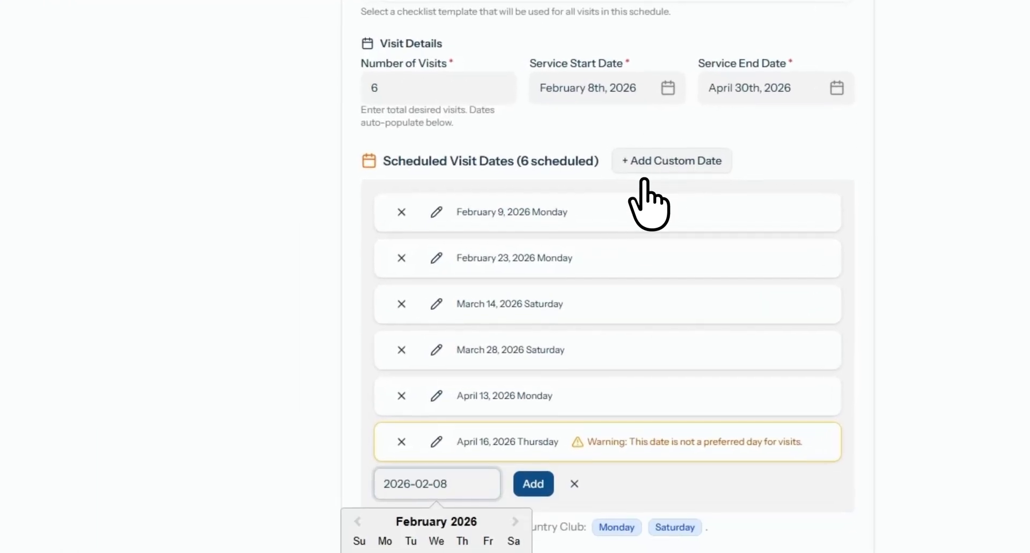
{"action": "left_click", "coordinate": [574, 484]}
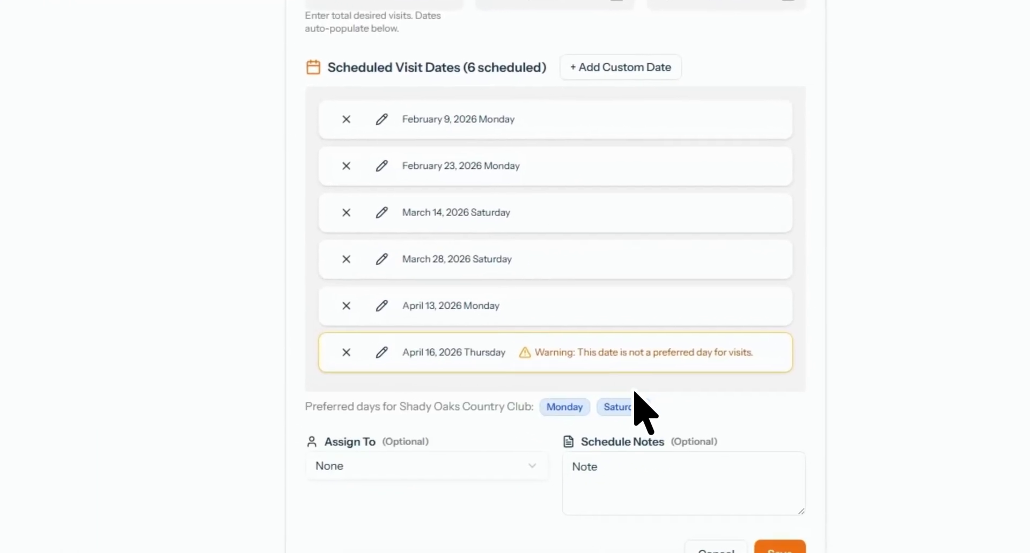
{"action": "left_click", "coordinate": [780, 548]}
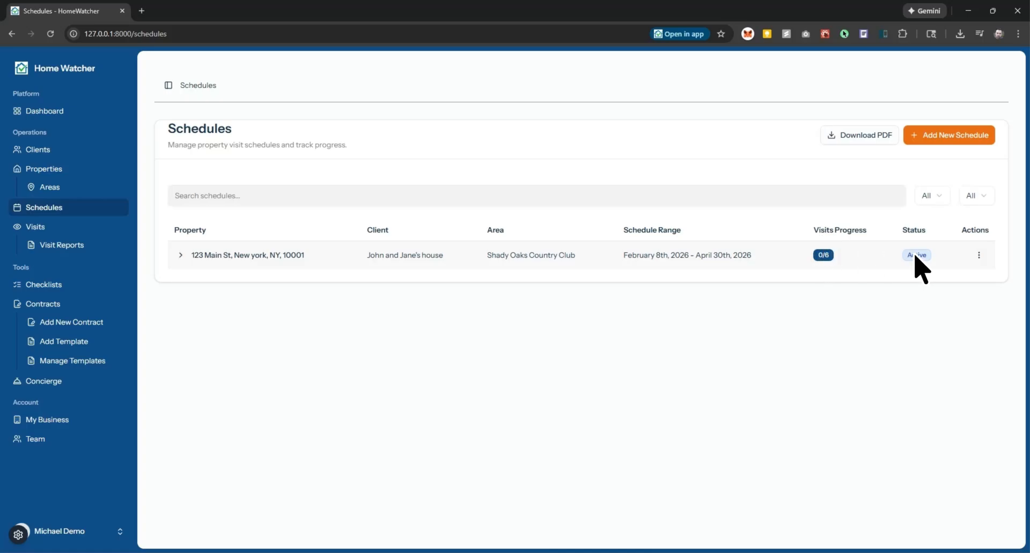
Open the February 9, 2026 visit from the saved schedule, inspect its visit date calendar, and go to the visits list.
{"action": "left_click", "coordinate": [179, 256]}
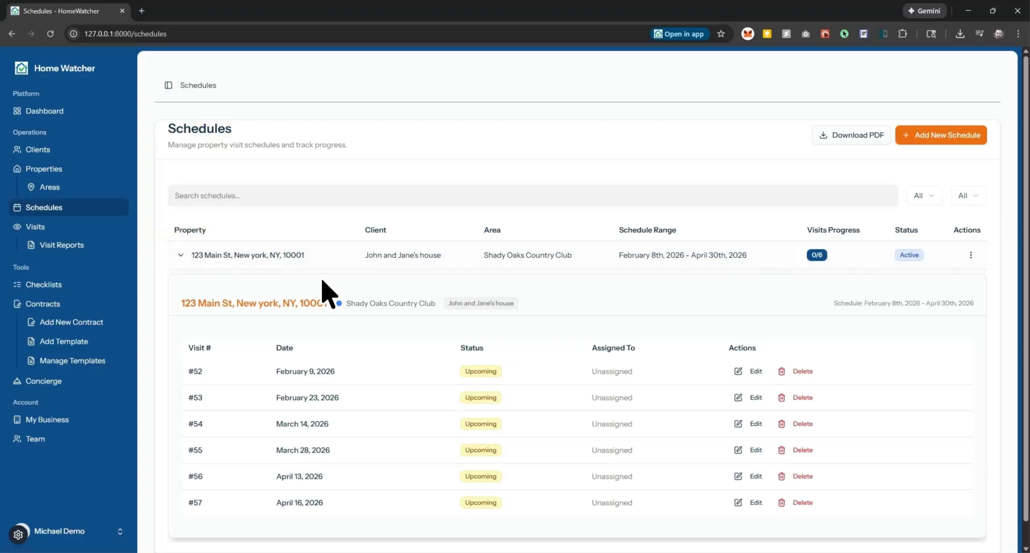
{"action": "scroll", "coordinate": [334, 298], "scroll_direction": "down", "scroll_amount": 1}
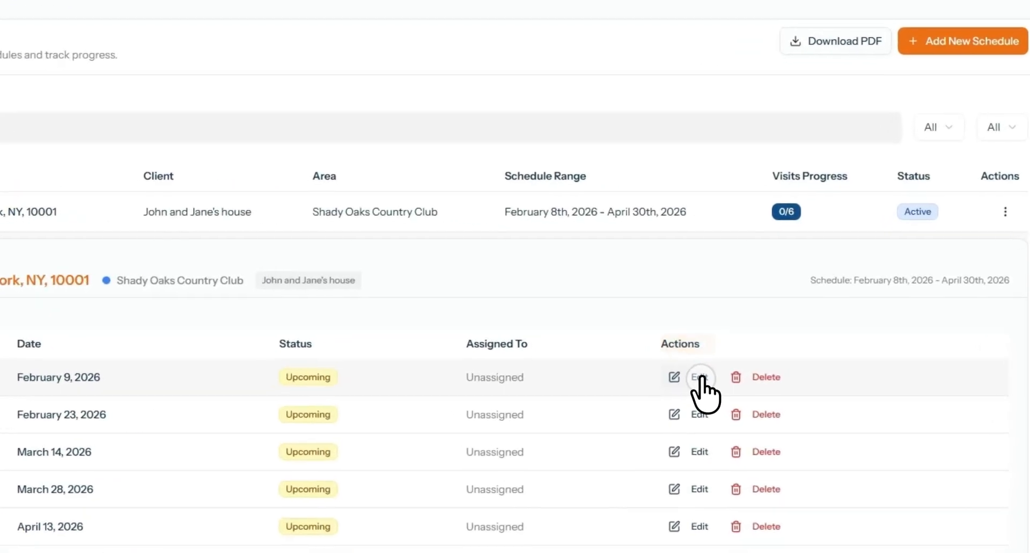
{"action": "left_click", "coordinate": [750, 348]}
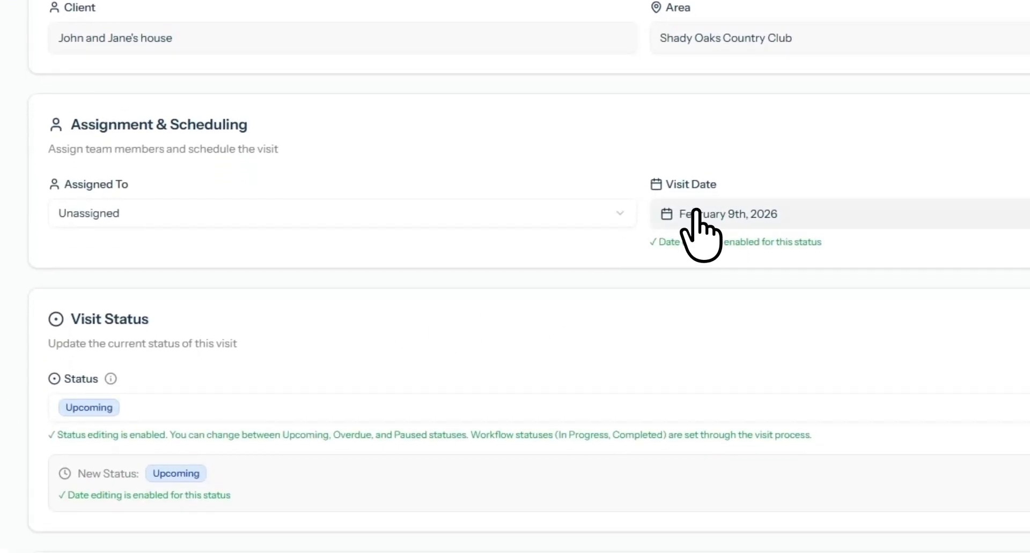
{"action": "left_click", "coordinate": [715, 211]}
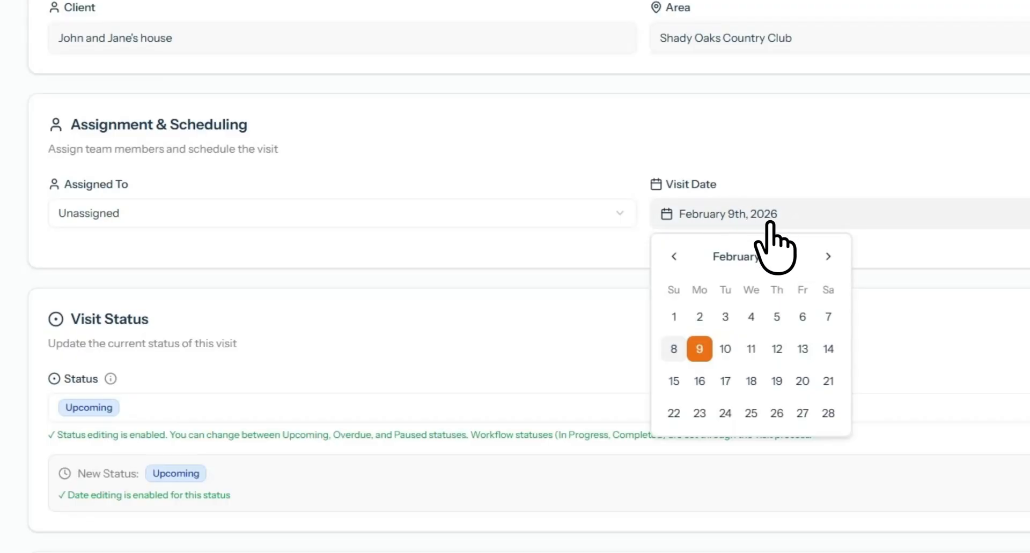
{"action": "left_click", "coordinate": [507, 369]}
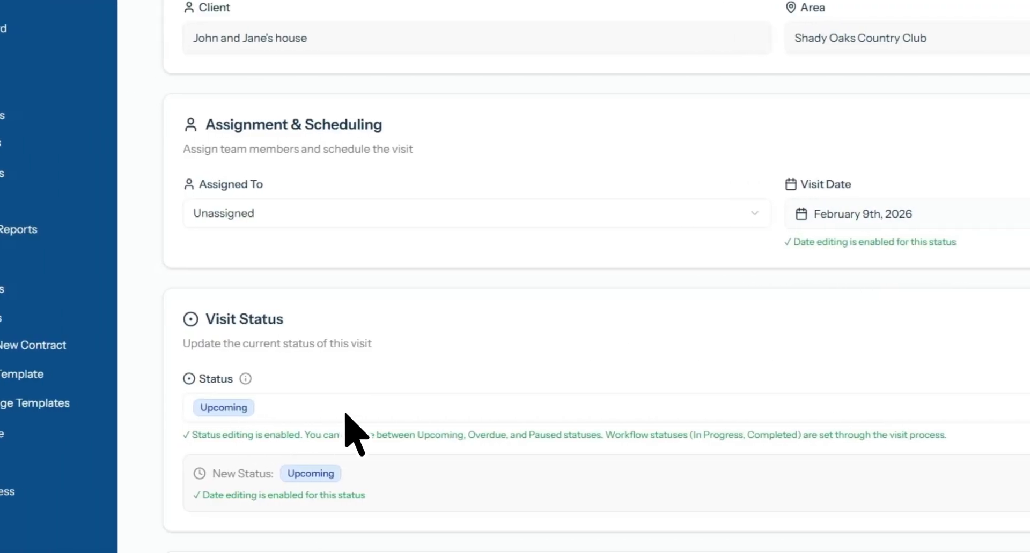
{"action": "left_click", "coordinate": [943, 531]}
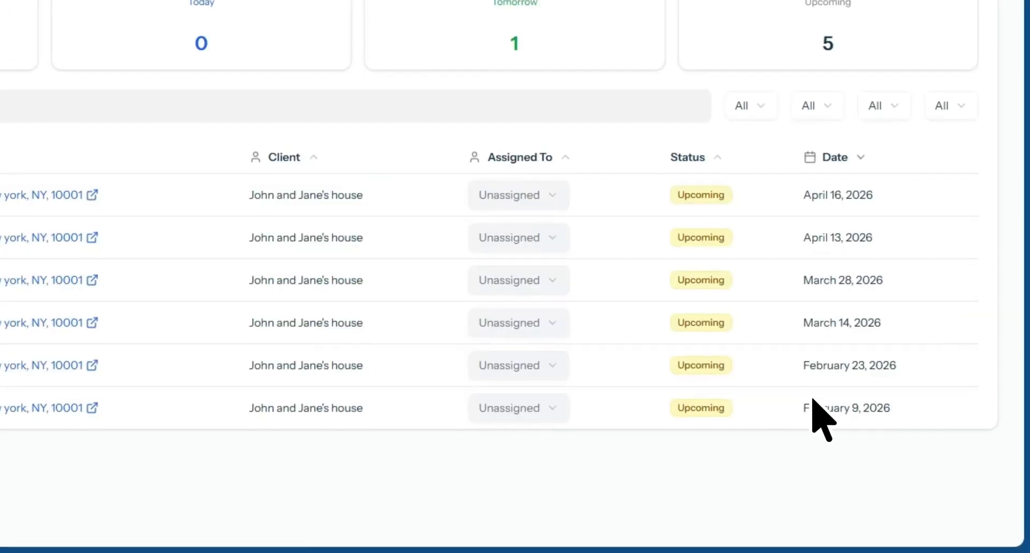
Examine the Overdue, Today, Tomorrow and Upcoming visit counts above the visits list.
{"action": "left_click", "coordinate": [123, 106]}
{"action": "left_click", "coordinate": [207, 136]}
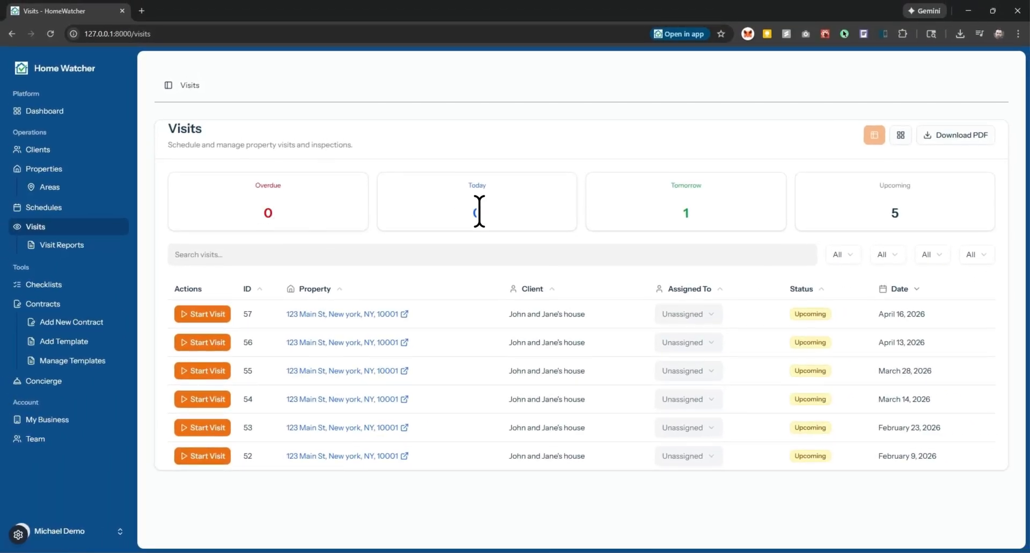
{"action": "left_click_drag", "start_coordinate": [676, 210], "coordinate": [702, 209]}
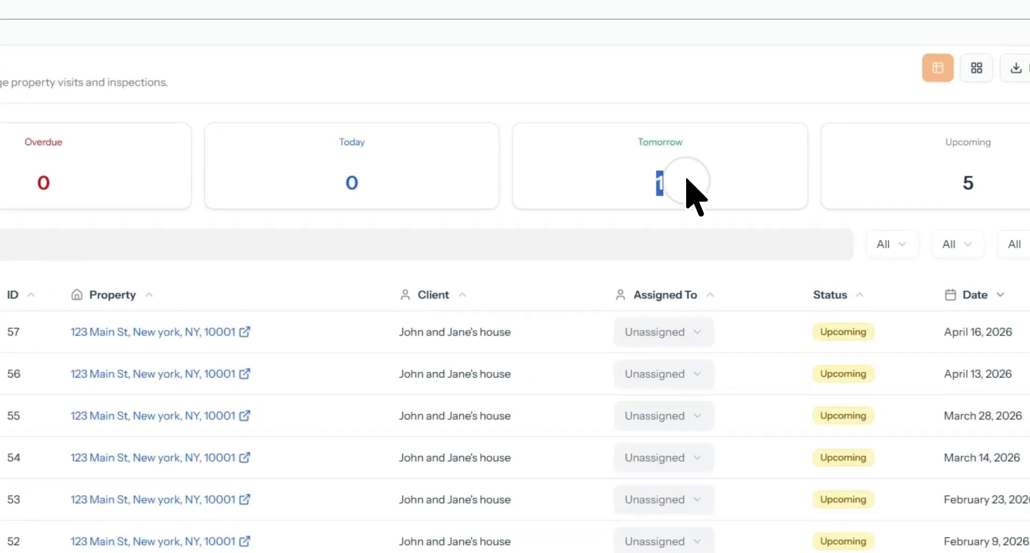
{"action": "left_click_drag", "start_coordinate": [836, 205], "coordinate": [901, 207]}
{"action": "left_click", "coordinate": [216, 207]}
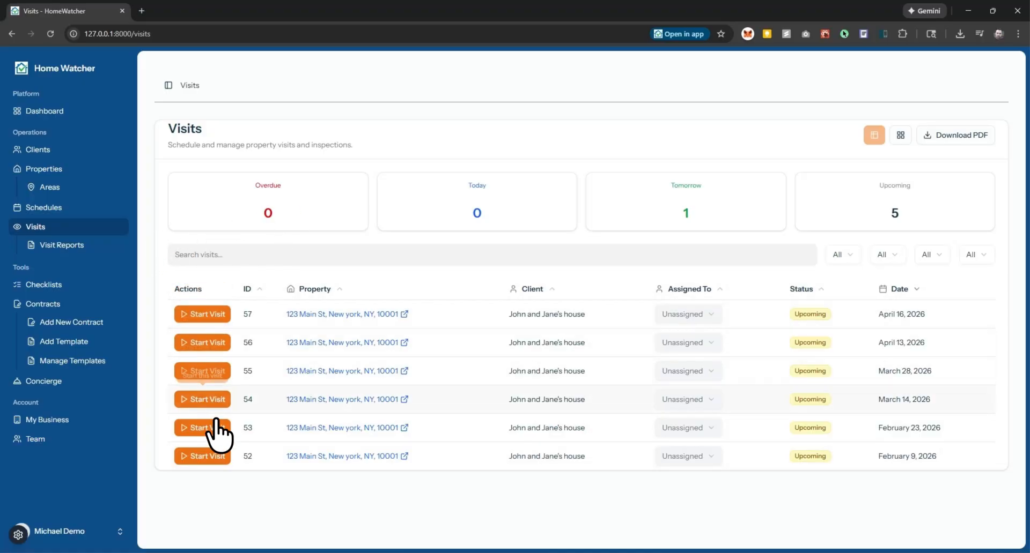
Examine the dashboard's visit overview, overdue, today's and upcoming visits, recent activity and recent reports, comparing them with the visits list.
{"action": "left_click", "coordinate": [63, 113]}
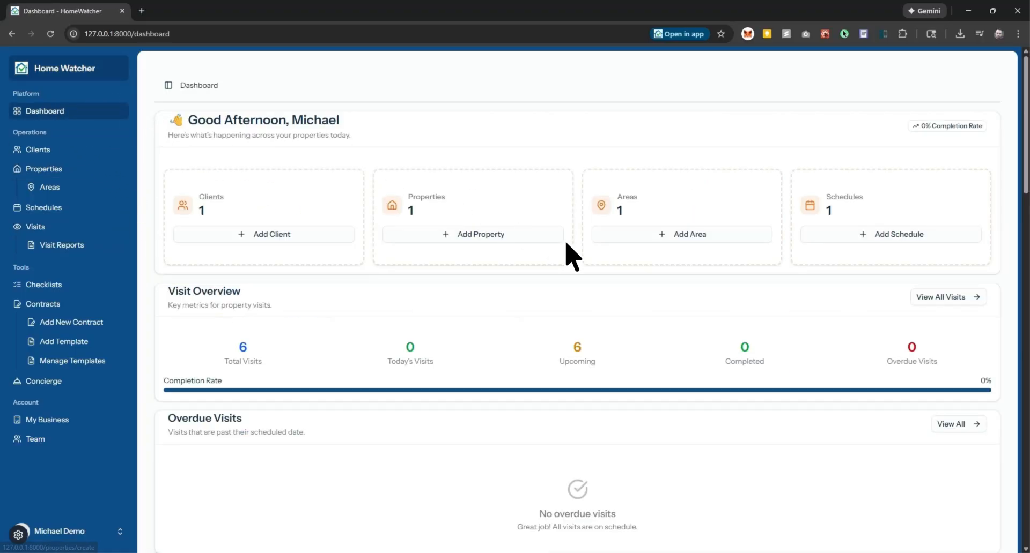
{"action": "scroll", "coordinate": [665, 313], "scroll_direction": "down", "scroll_amount": 2}
{"action": "scroll", "coordinate": [651, 304], "scroll_direction": "up", "scroll_amount": 1}
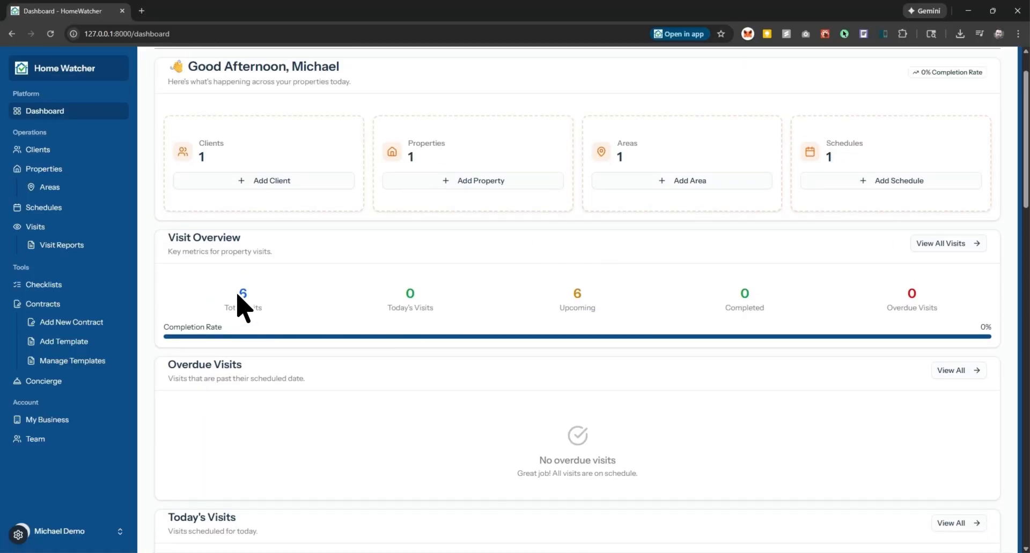
{"action": "scroll", "coordinate": [651, 317], "scroll_direction": "down", "scroll_amount": 5}
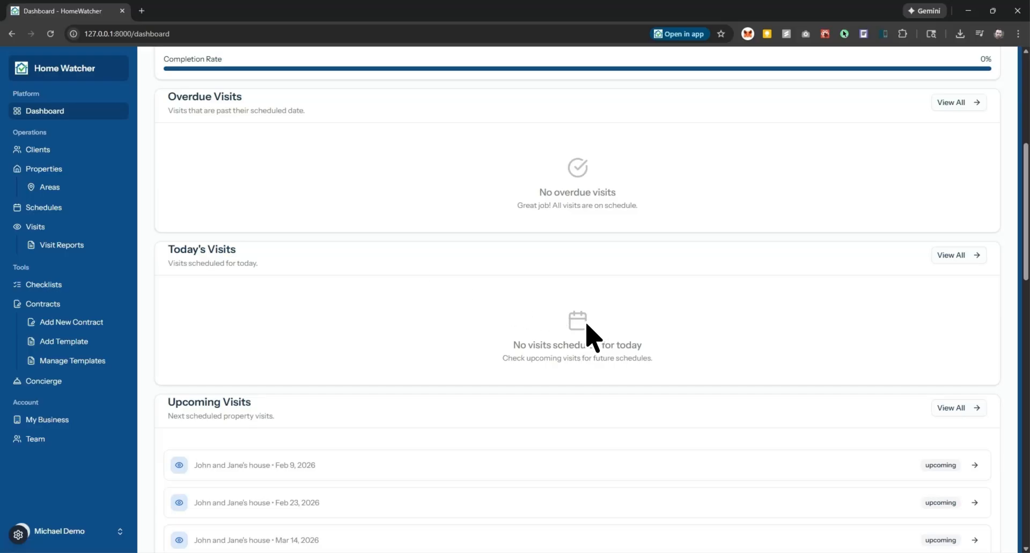
{"action": "scroll", "coordinate": [580, 317], "scroll_direction": "down", "scroll_amount": 3}
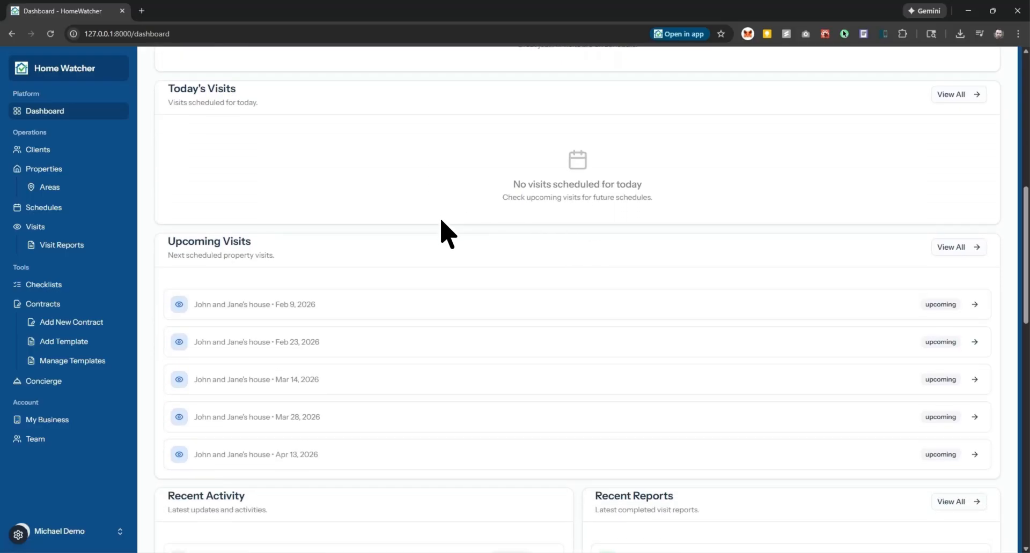
{"action": "scroll", "coordinate": [384, 290], "scroll_direction": "down", "scroll_amount": 3}
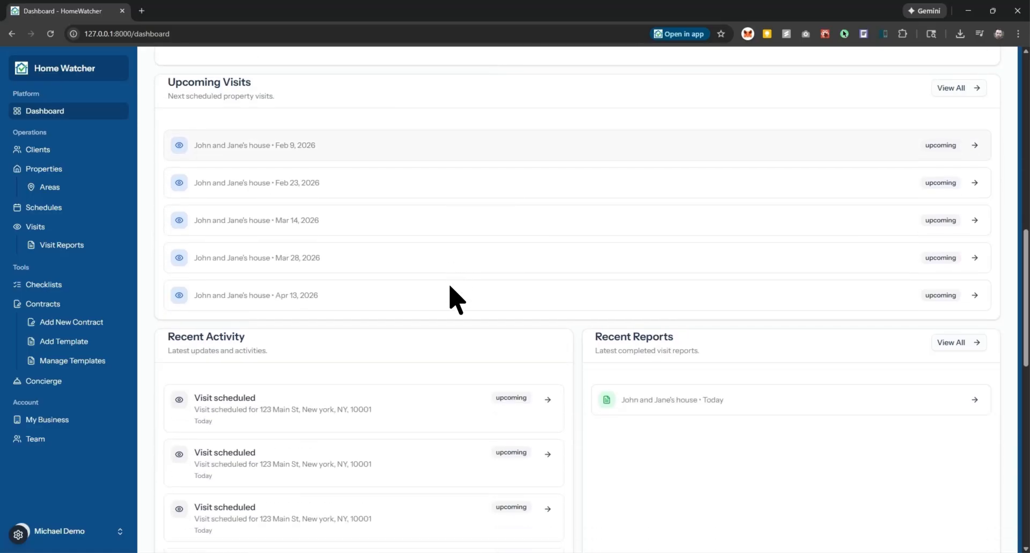
{"action": "scroll", "coordinate": [489, 252], "scroll_direction": "down", "scroll_amount": 3}
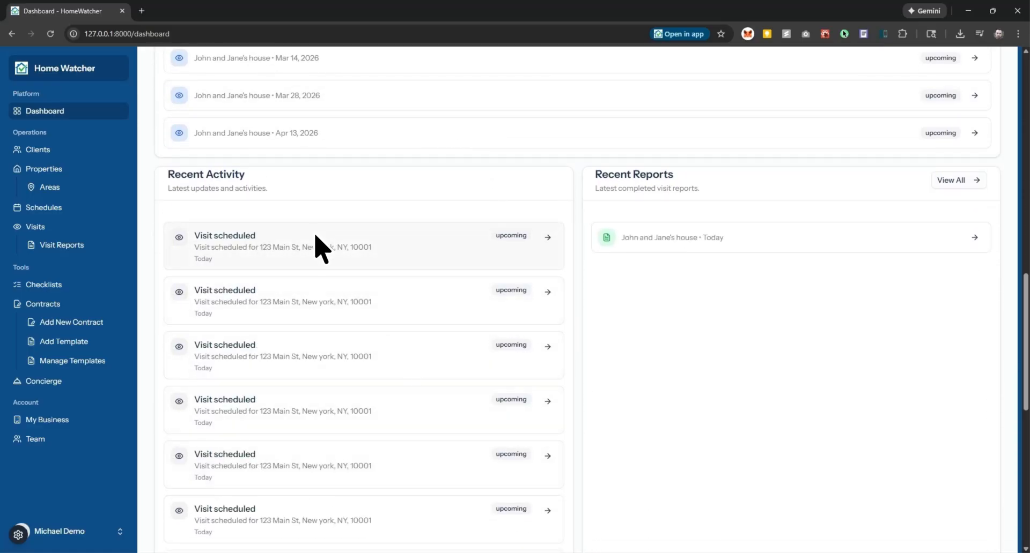
{"action": "scroll", "coordinate": [419, 343], "scroll_direction": "up", "scroll_amount": 3}
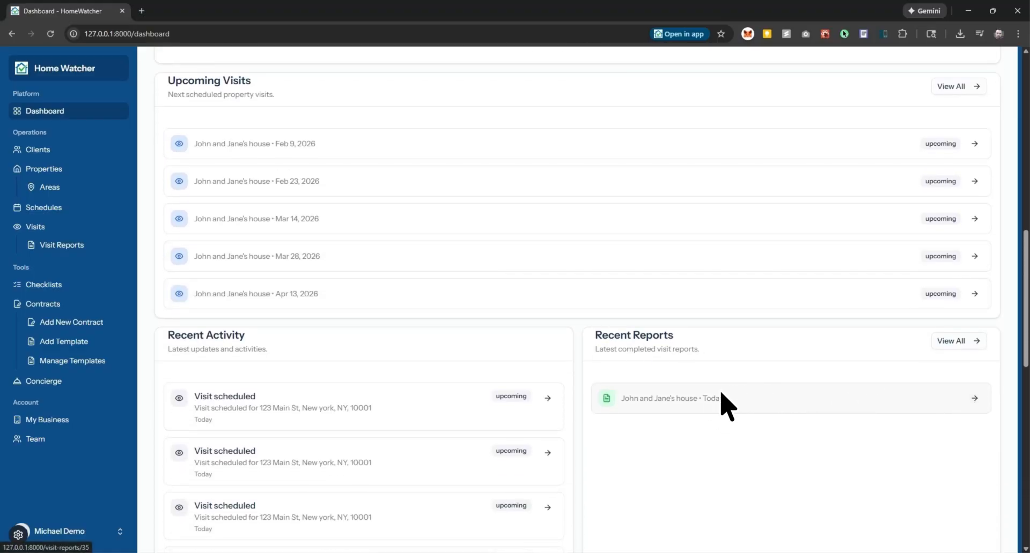
{"action": "scroll", "coordinate": [252, 279], "scroll_direction": "up", "scroll_amount": 4}
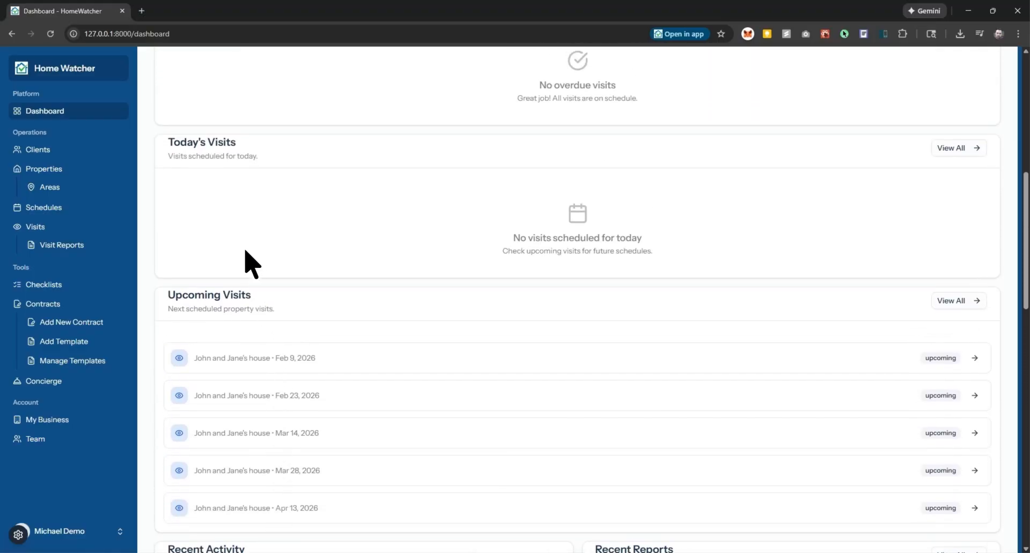
{"action": "left_click", "coordinate": [33, 227]}
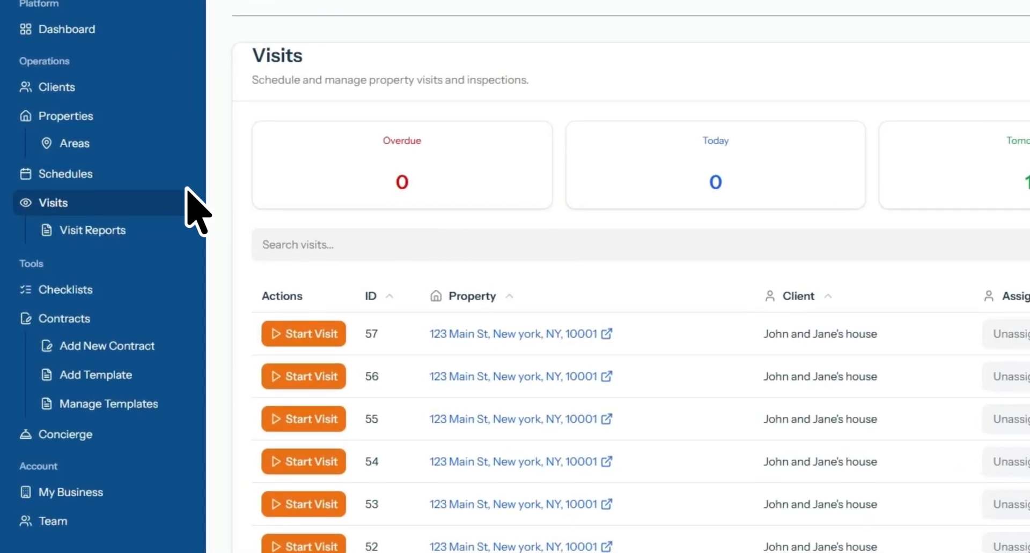
{"action": "left_click", "coordinate": [73, 111]}
{"action": "scroll", "coordinate": [910, 364], "scroll_direction": "down", "scroll_amount": 6}
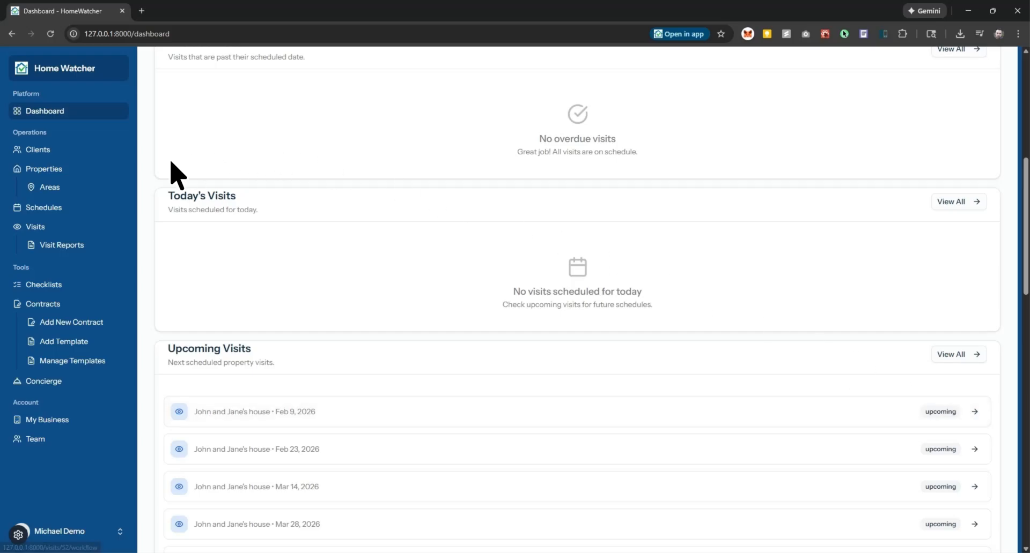
Sort the visits list by ID, start visit 52 and check in to it.
{"action": "left_click", "coordinate": [43, 226]}
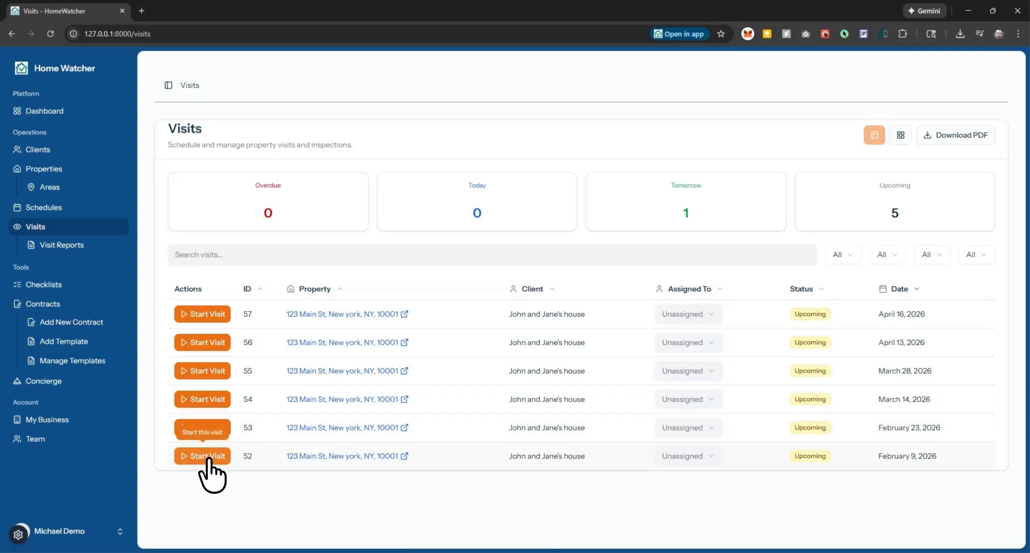
{"action": "left_click", "coordinate": [253, 289]}
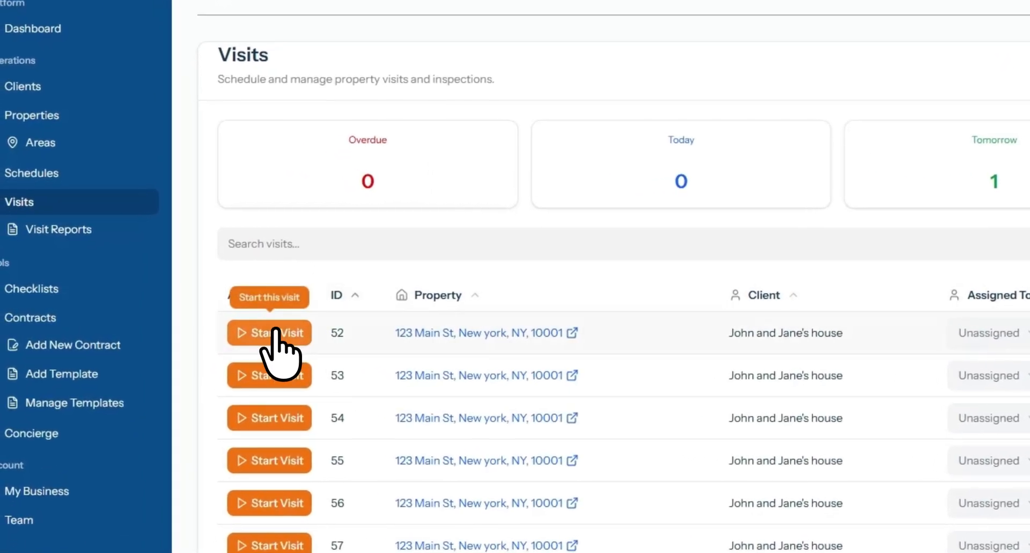
{"action": "left_click", "coordinate": [276, 333]}
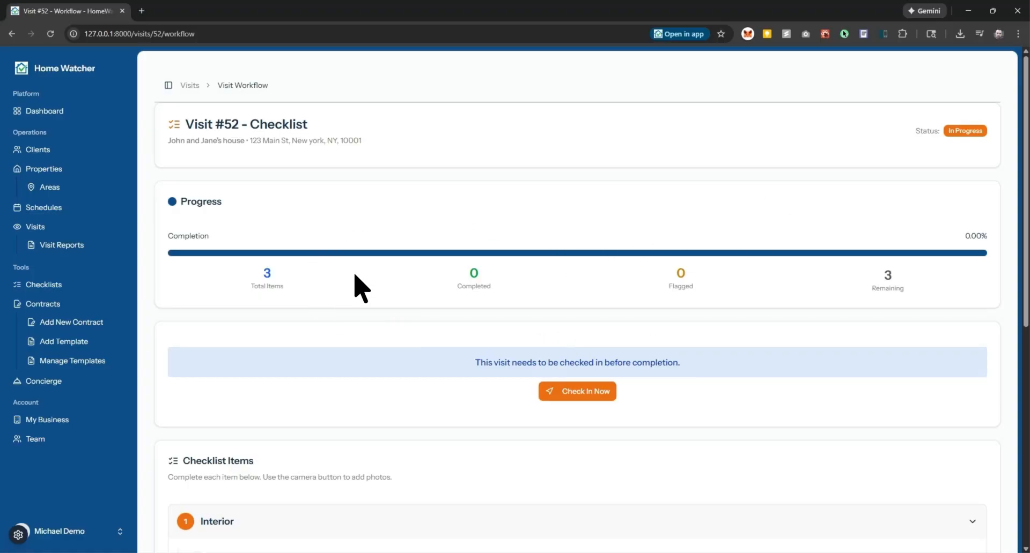
{"action": "left_click", "coordinate": [560, 388]}
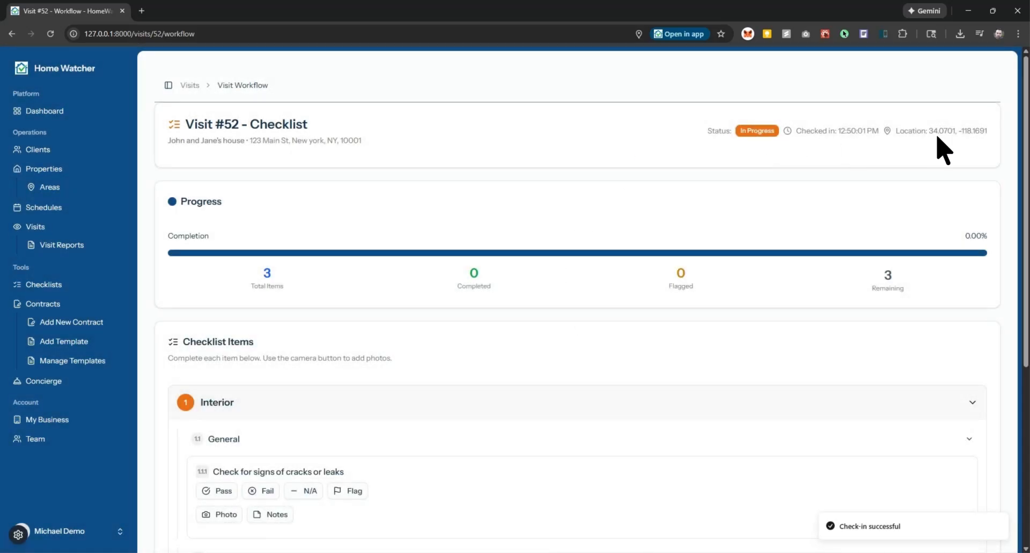
Mark the interior check for signs of cracks or leaks as Fail and add the note Failure.
{"action": "scroll", "coordinate": [559, 326], "scroll_direction": "down", "scroll_amount": 3}
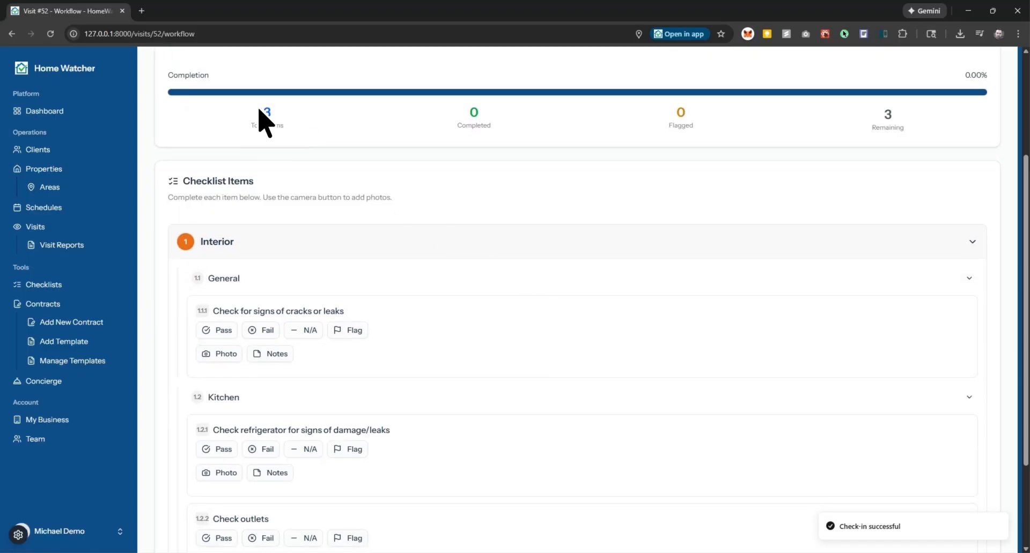
{"action": "scroll", "coordinate": [522, 234], "scroll_direction": "down", "scroll_amount": 3}
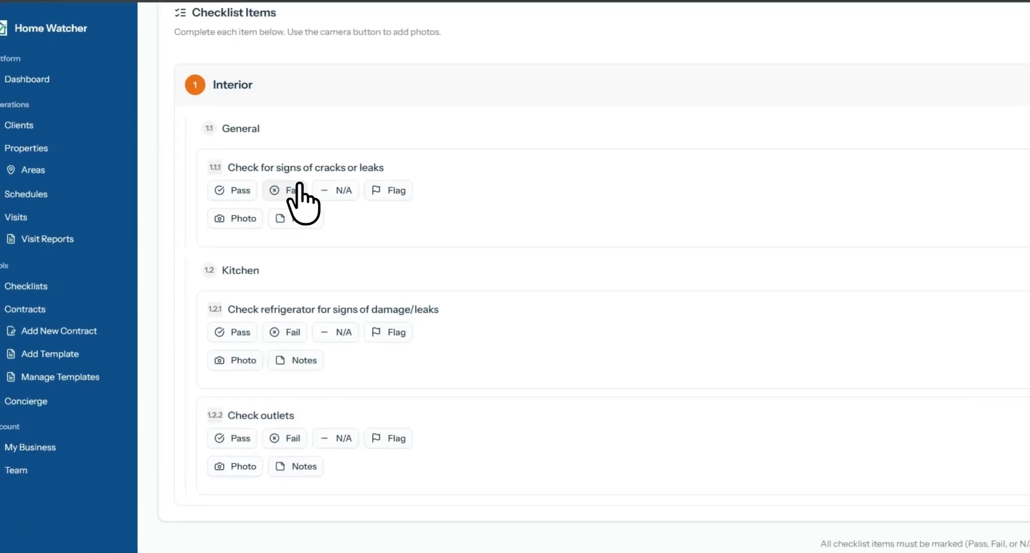
{"action": "left_click", "coordinate": [294, 190]}
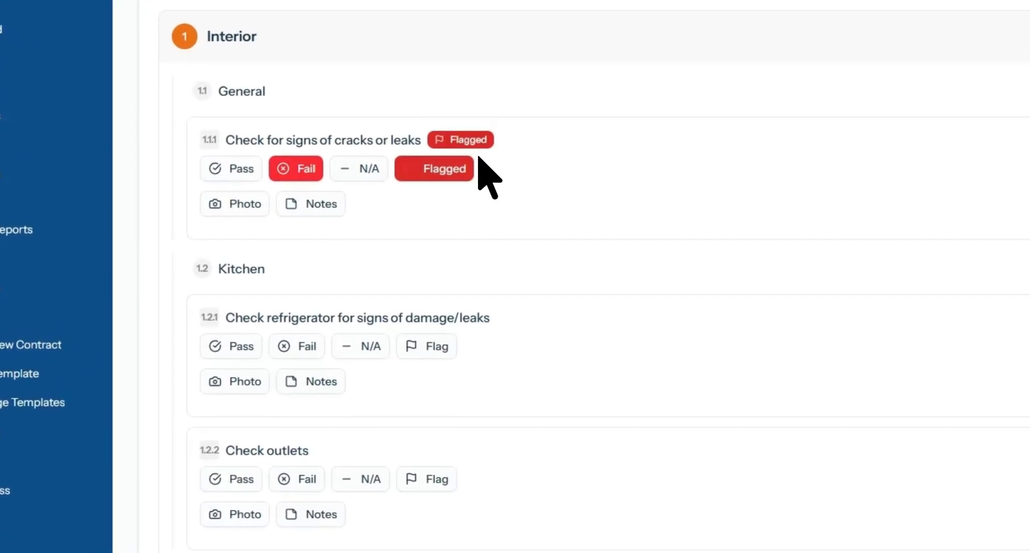
{"action": "left_click", "coordinate": [309, 203]}
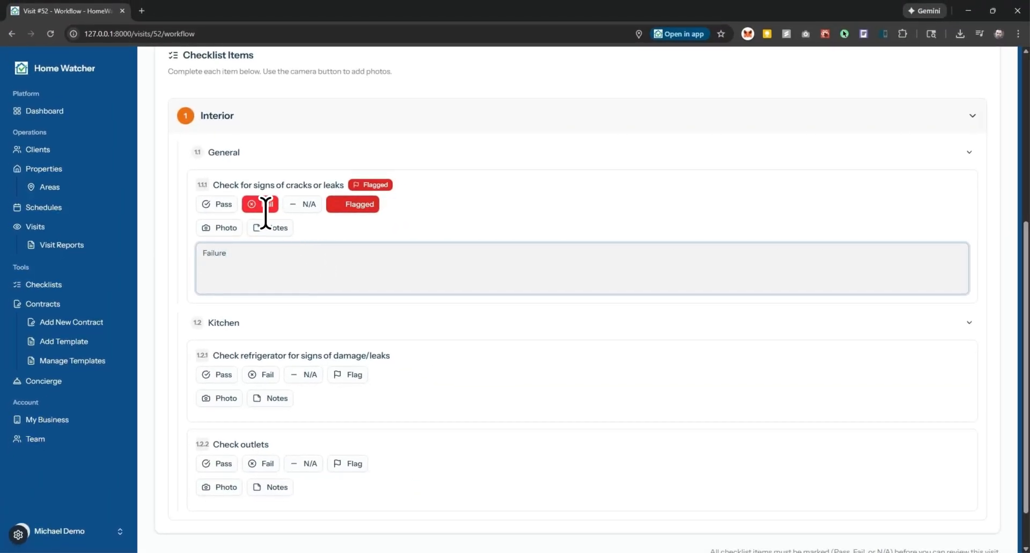
Attach the photo palm trees.jpg to the cracks or leaks checklist item.
{"action": "left_click", "coordinate": [224, 225]}
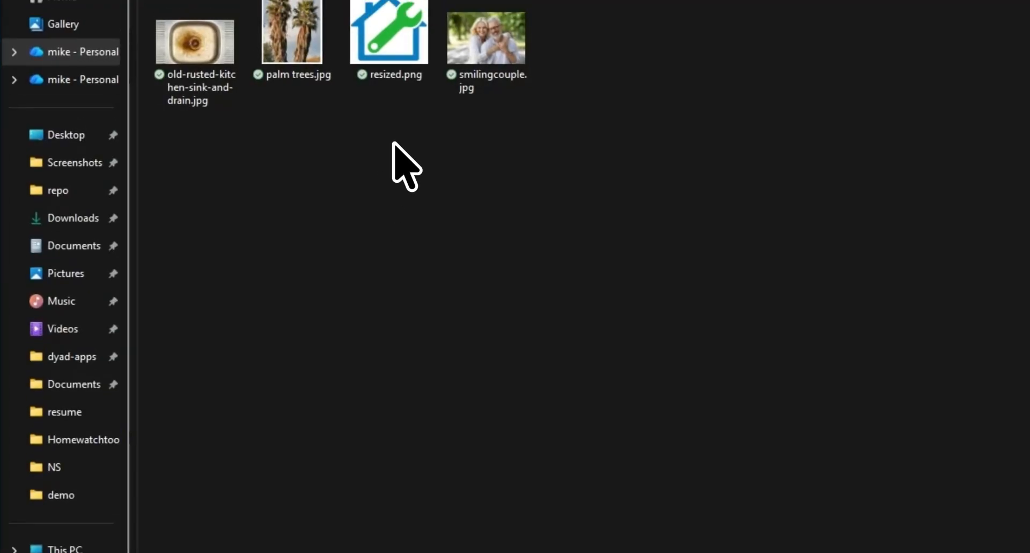
{"action": "left_click", "coordinate": [317, 131]}
{"action": "double_click", "coordinate": [296, 144]}
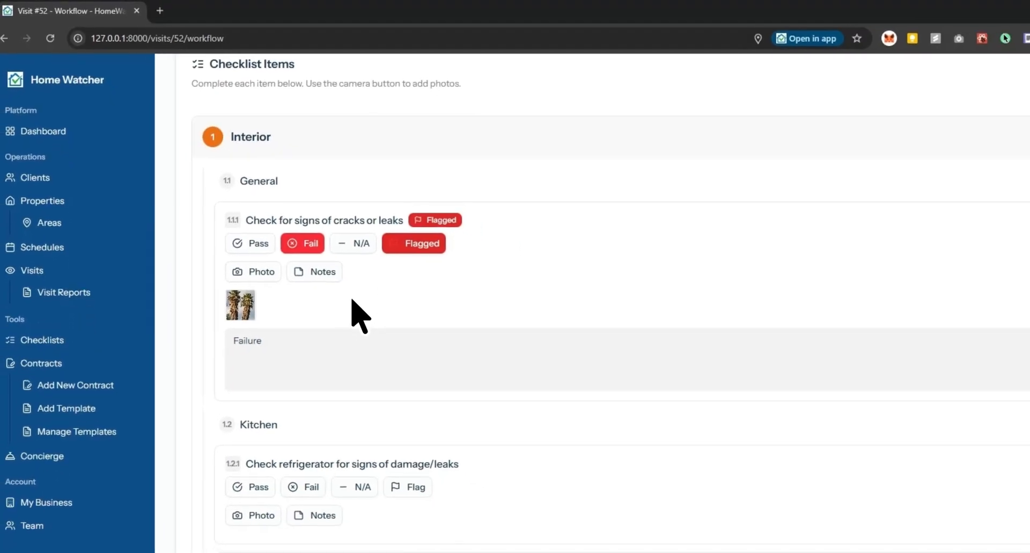
Mark the kitchen refrigerator check as Pass and the outlets check as Fail with its flag removed.
{"action": "scroll", "coordinate": [359, 228], "scroll_direction": "down", "scroll_amount": 2}
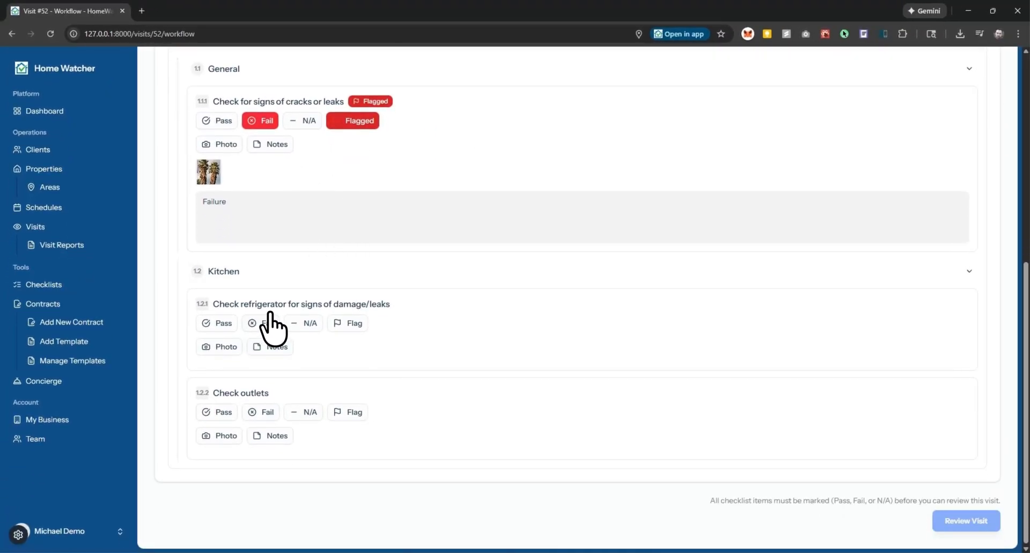
{"action": "left_click", "coordinate": [219, 323]}
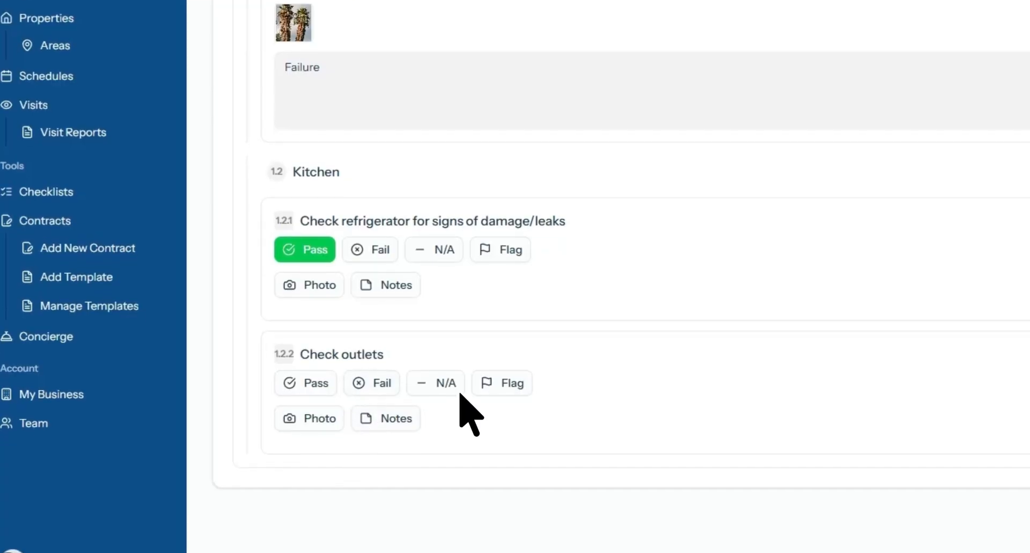
{"action": "left_click", "coordinate": [379, 381]}
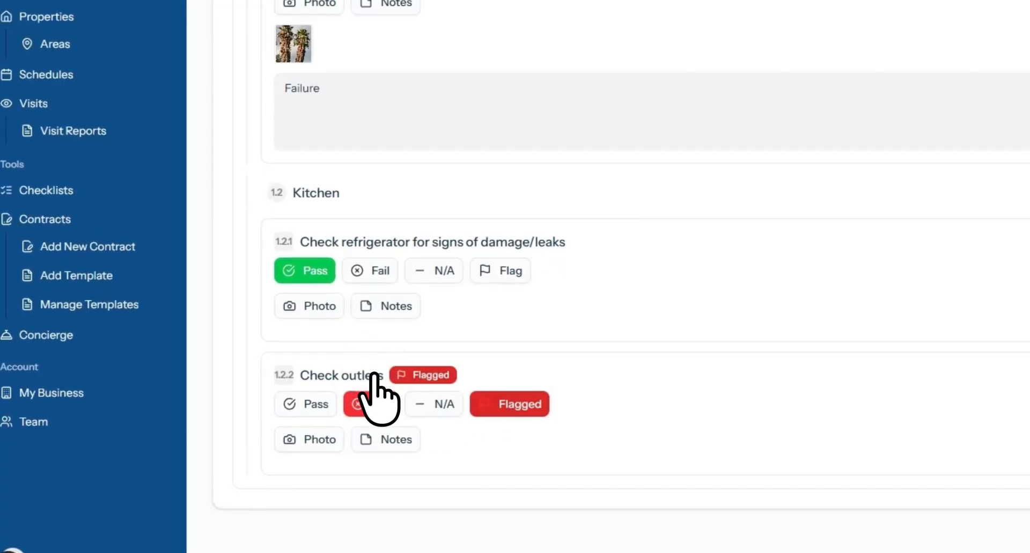
{"action": "left_click", "coordinate": [519, 403]}
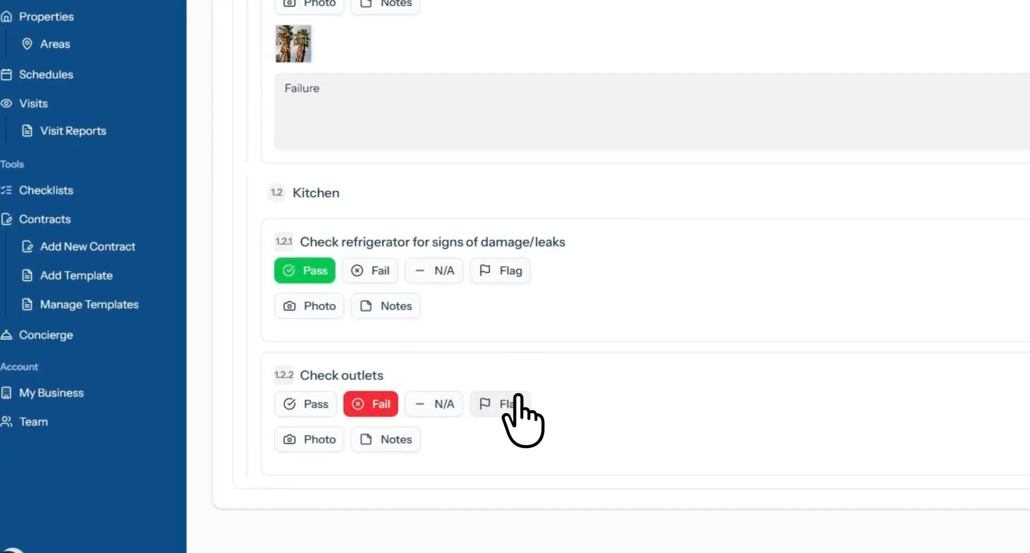
Attach the photo old-rusted-kitchen-sink-and-drain.jpg to the outlets check and send the visit to review.
{"action": "left_click", "coordinate": [310, 439]}
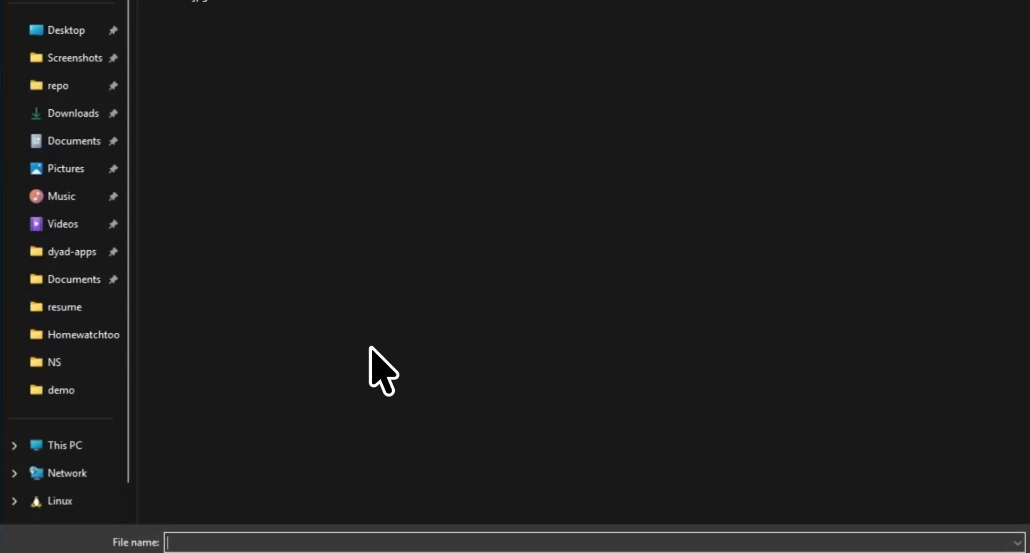
{"action": "double_click", "coordinate": [201, 132]}
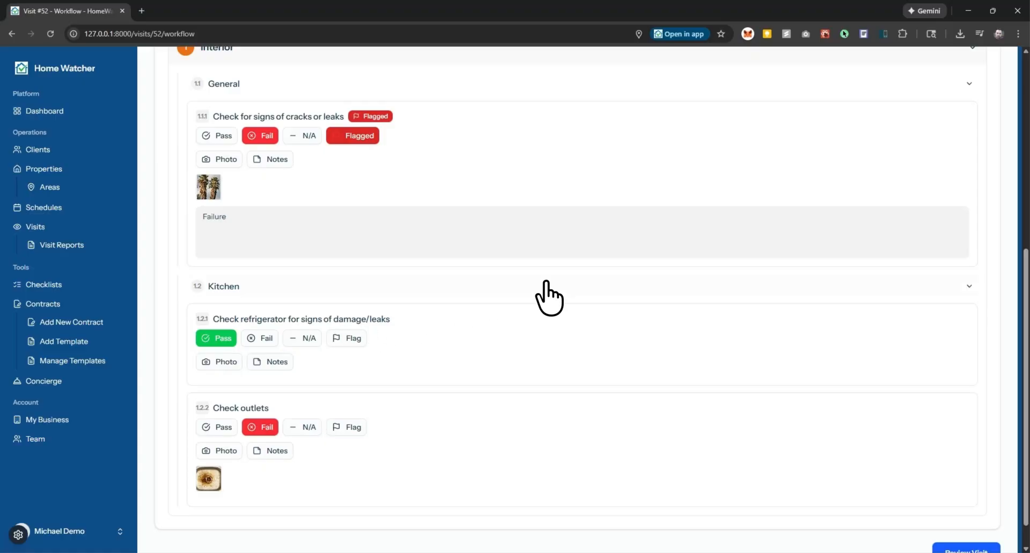
{"action": "scroll", "coordinate": [523, 427], "scroll_direction": "down", "scroll_amount": 1}
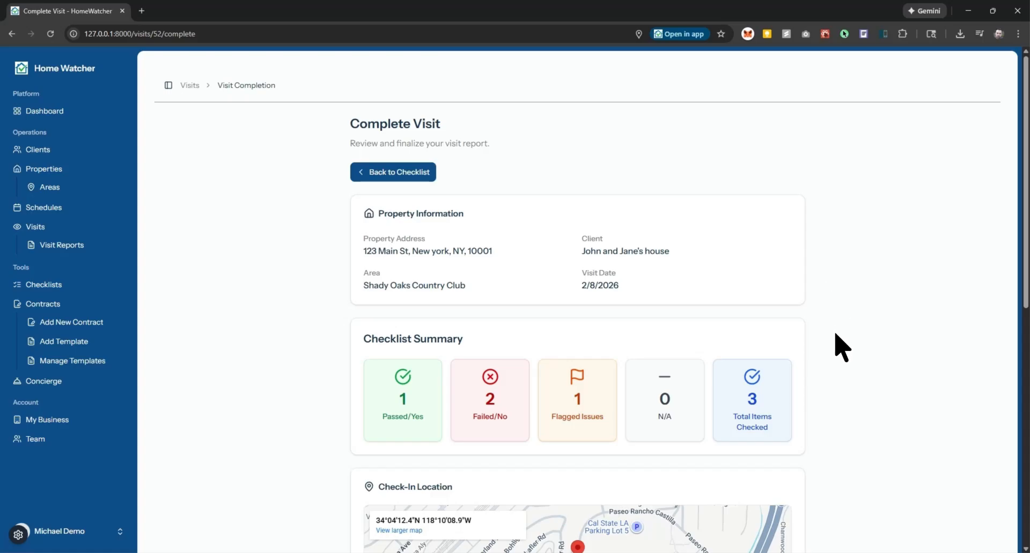
Enter "Thank you for your business!" as the final comments for the visit report.
{"action": "scroll", "coordinate": [839, 346], "scroll_direction": "down", "scroll_amount": 7}
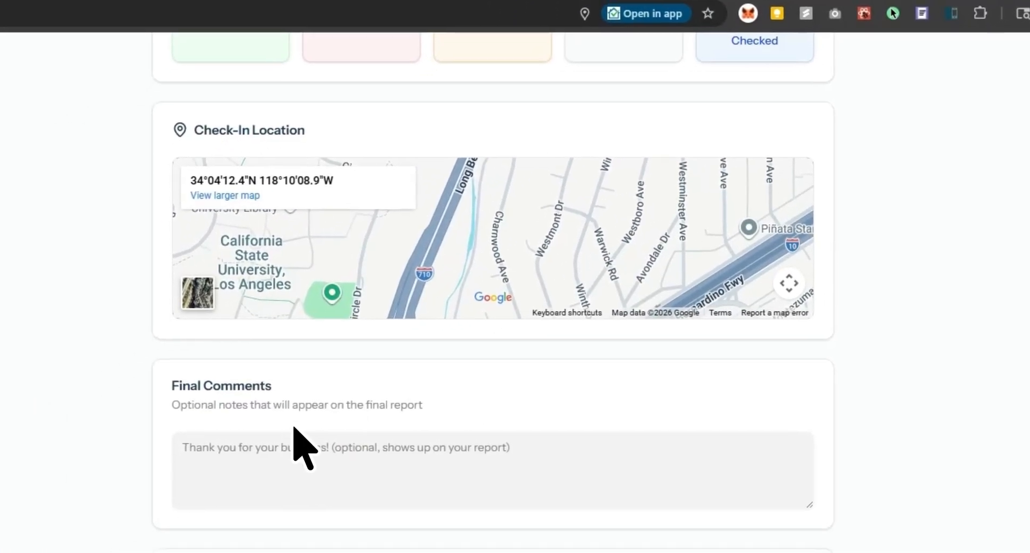
{"action": "left_click", "coordinate": [537, 501]}
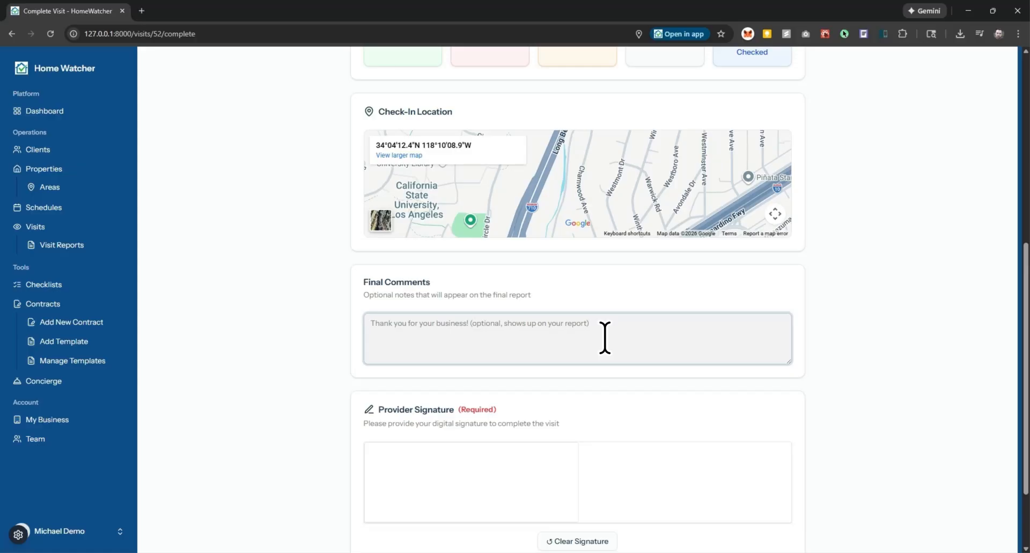
{"action": "type", "text": "THank you"}
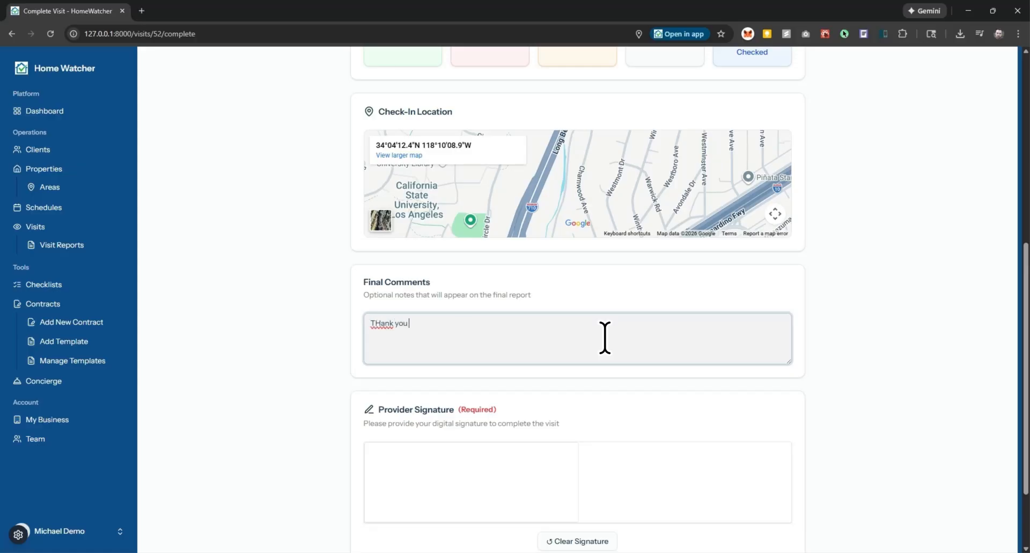
{"action": "key", "text": "ctrl+BackSpace"}
{"action": "key", "text": "ctrl+BackSpace"}
{"action": "type", "text": "Tha"}
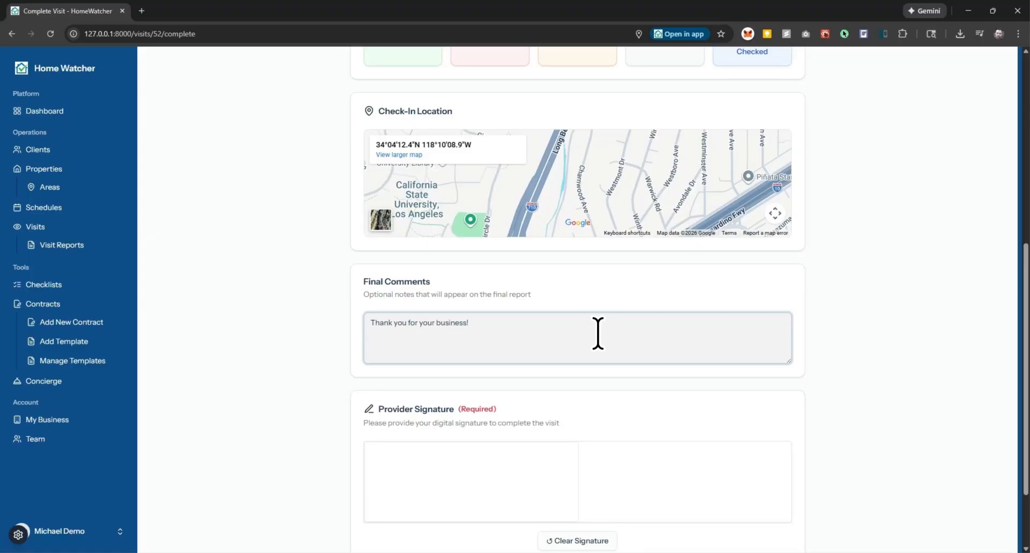
Draw the required provider signature and complete the visit.
{"action": "scroll", "coordinate": [598, 335], "scroll_direction": "down", "scroll_amount": 2}
{"action": "mouse_move", "coordinate": [389, 387]}
{"action": "left_mouse_down"}
{"action": "mouse_move", "coordinate": [412, 364]}
{"action": "mouse_move", "coordinate": [487, 378]}
{"action": "left_mouse_up"}
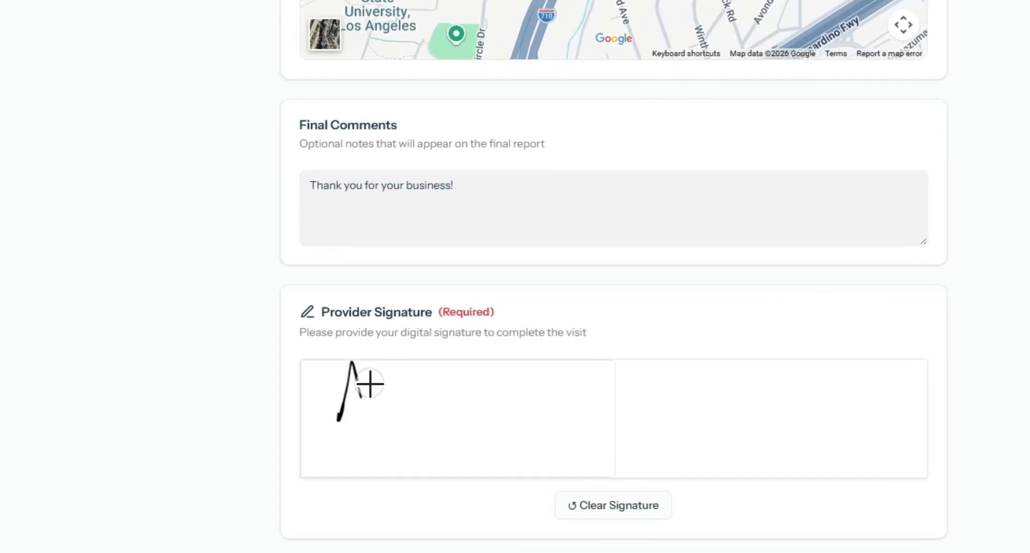
{"action": "left_click_drag", "start_coordinate": [478, 412], "coordinate": [489, 387]}
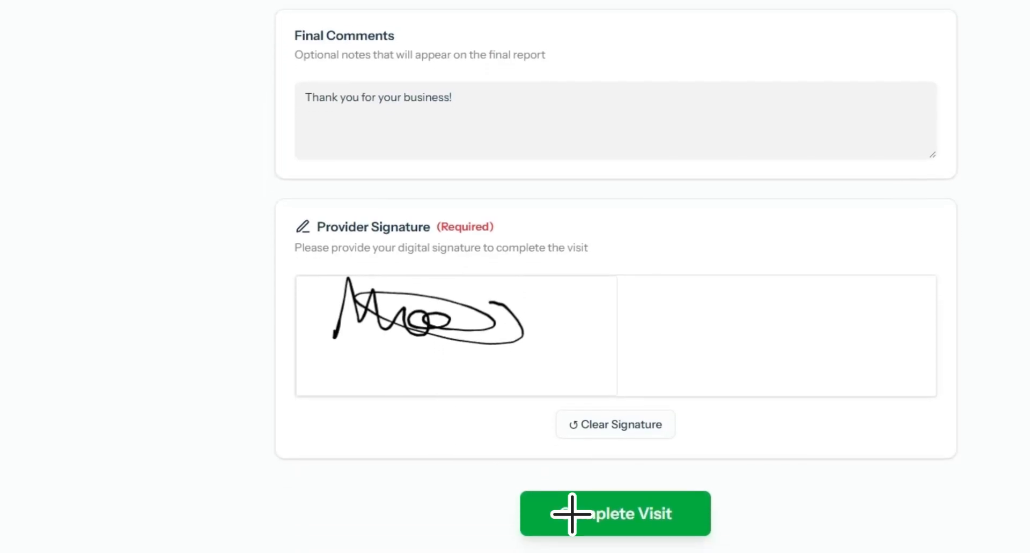
{"action": "left_click", "coordinate": [655, 471]}
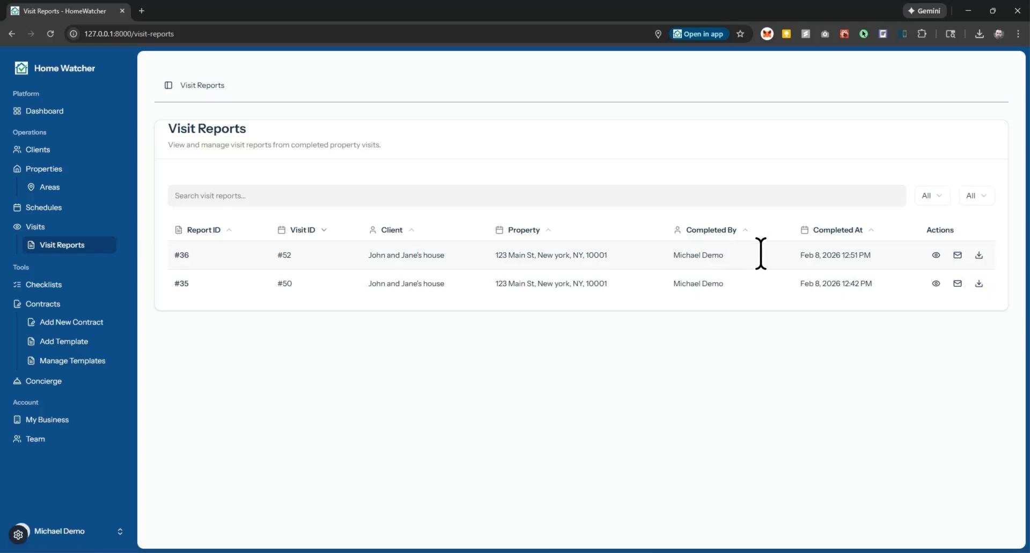
Open visit report #36 and review its detailed checklist results, photos and signature.
{"action": "left_click", "coordinate": [936, 257]}
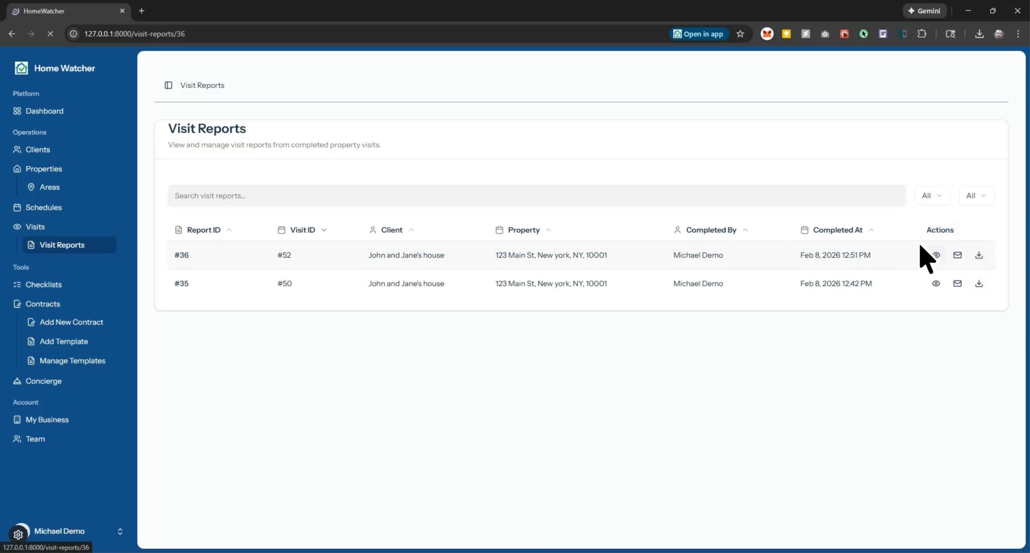
{"action": "scroll", "coordinate": [564, 351], "scroll_direction": "down", "scroll_amount": 10}
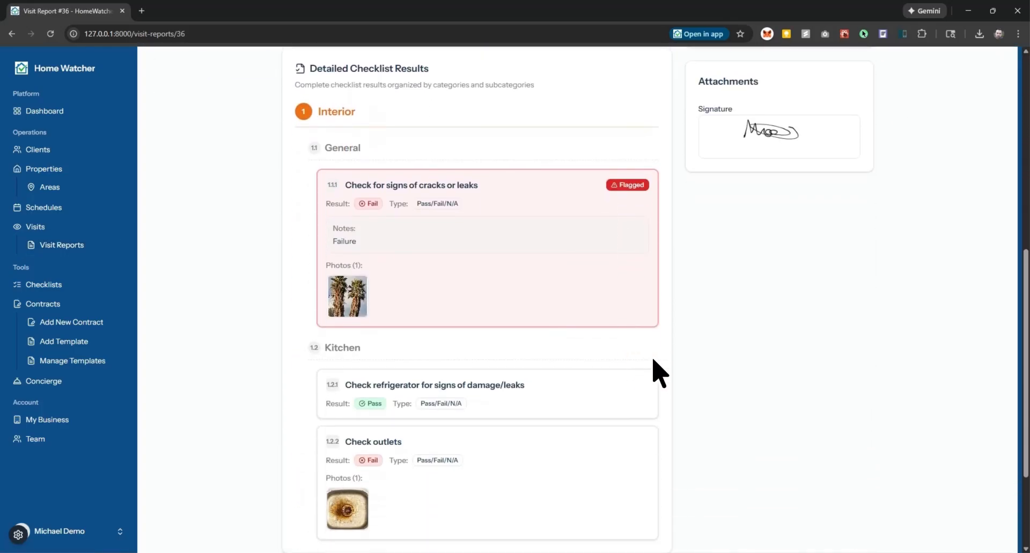
{"action": "scroll", "coordinate": [706, 374], "scroll_direction": "up", "scroll_amount": 8}
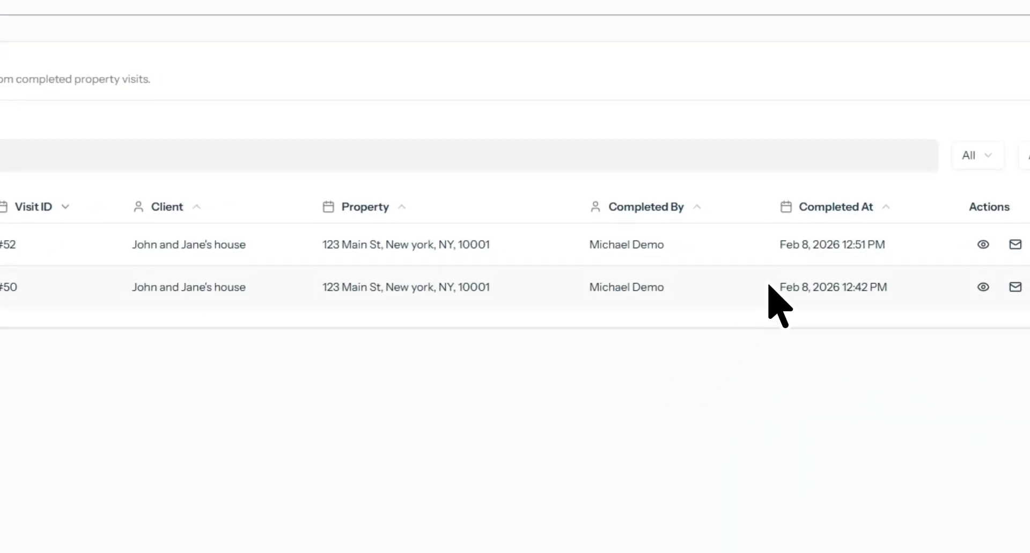
Download visit report #36 as a PDF from the reports list and open the downloaded file.
{"action": "left_click", "coordinate": [953, 242]}
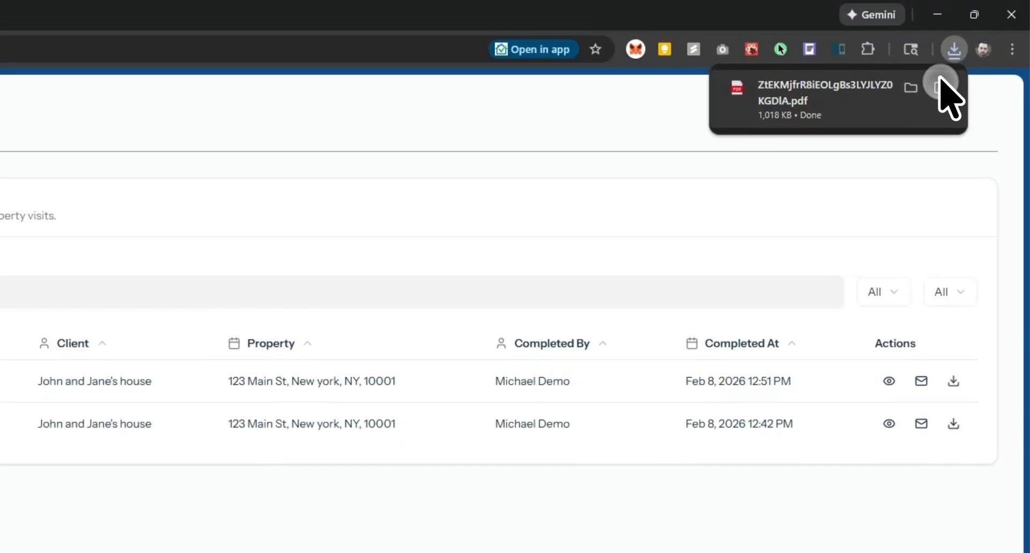
{"action": "left_click", "coordinate": [942, 43]}
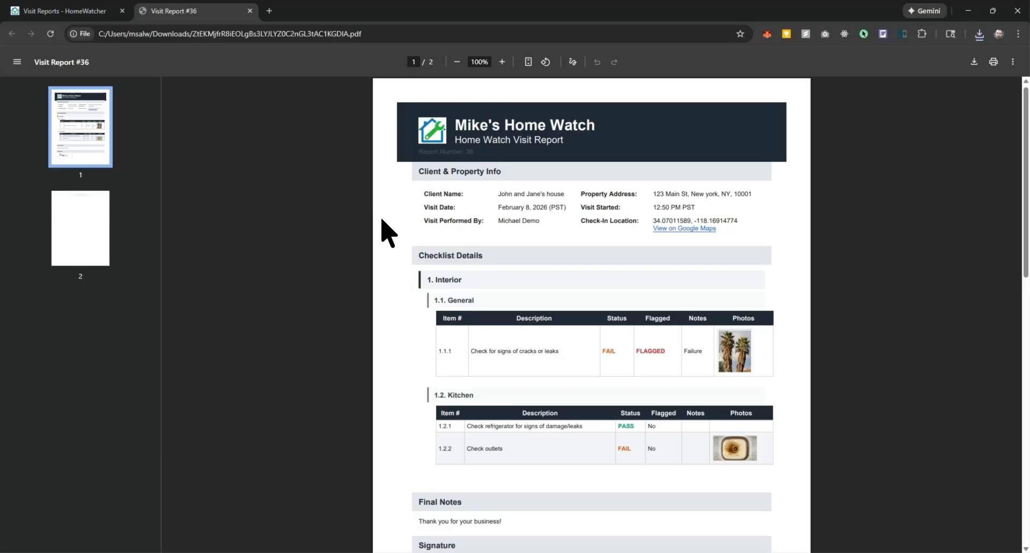
Examine the PDF report's header, client and property info, checklist details, final notes, signature and second page, and close it.
{"action": "scroll", "coordinate": [388, 234], "scroll_direction": "down", "scroll_amount": 3}
{"action": "scroll", "coordinate": [389, 235], "scroll_direction": "down", "scroll_amount": 1}
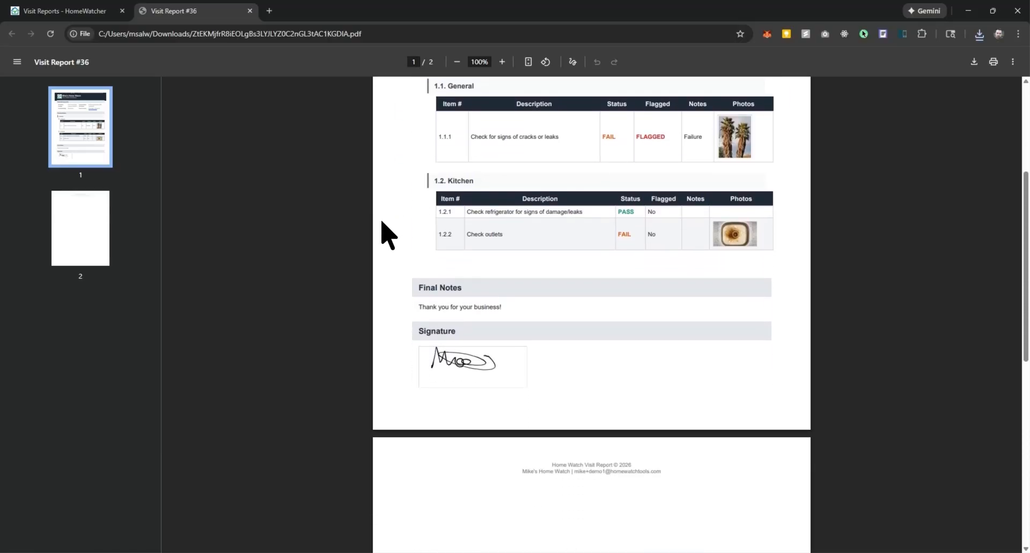
{"action": "scroll", "coordinate": [389, 229], "scroll_direction": "down", "scroll_amount": 3}
{"action": "scroll", "coordinate": [389, 230], "scroll_direction": "up", "scroll_amount": 7}
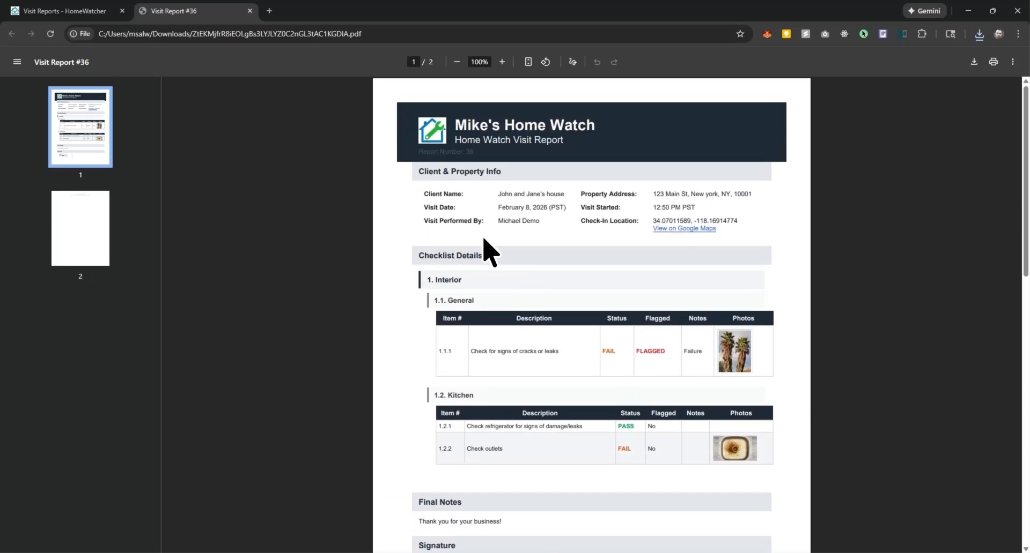
{"action": "left_click", "coordinate": [563, 137]}
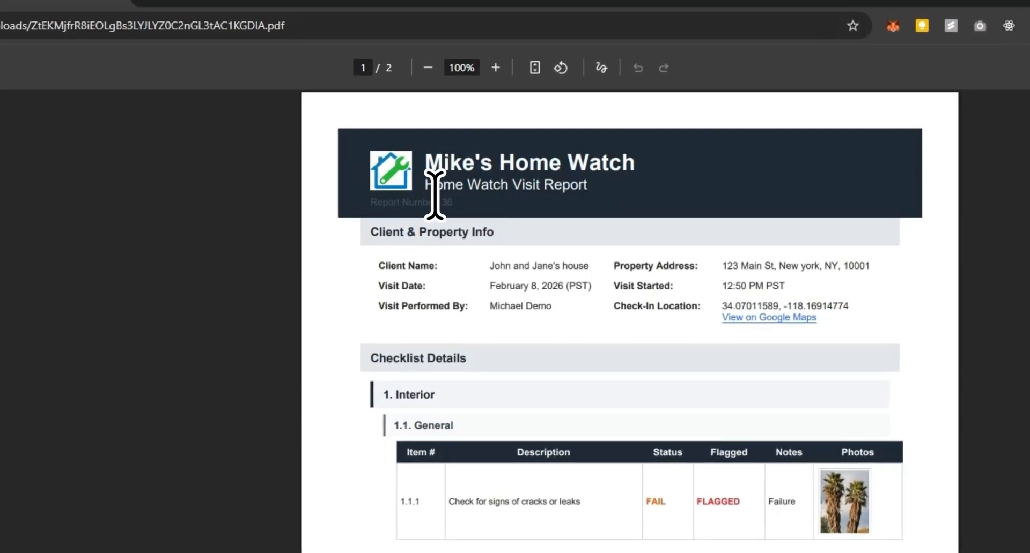
{"action": "left_click_drag", "start_coordinate": [437, 199], "coordinate": [473, 180]}
{"action": "left_click", "coordinate": [471, 184]}
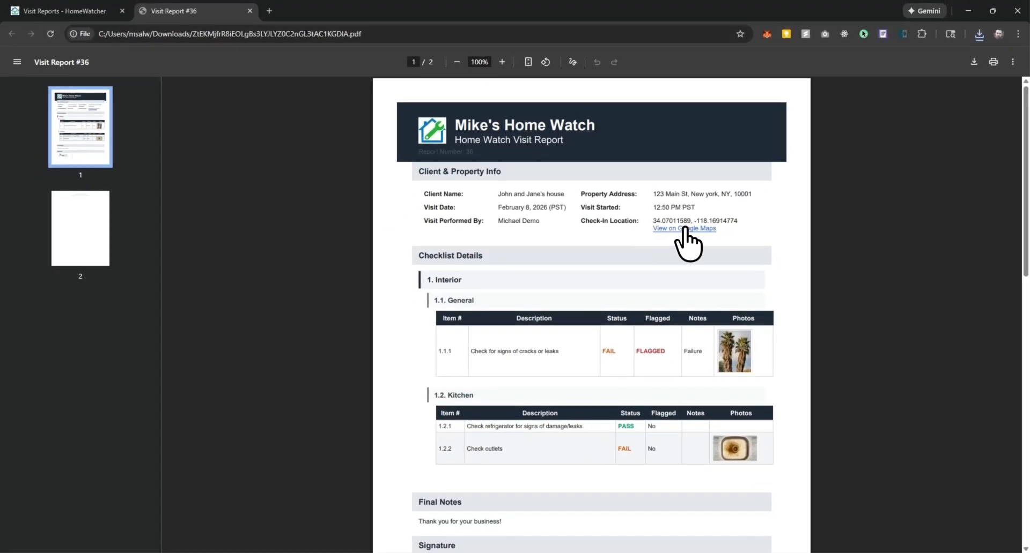
{"action": "scroll", "coordinate": [556, 344], "scroll_direction": "down", "scroll_amount": 3}
{"action": "scroll", "coordinate": [556, 343], "scroll_direction": "down", "scroll_amount": 3}
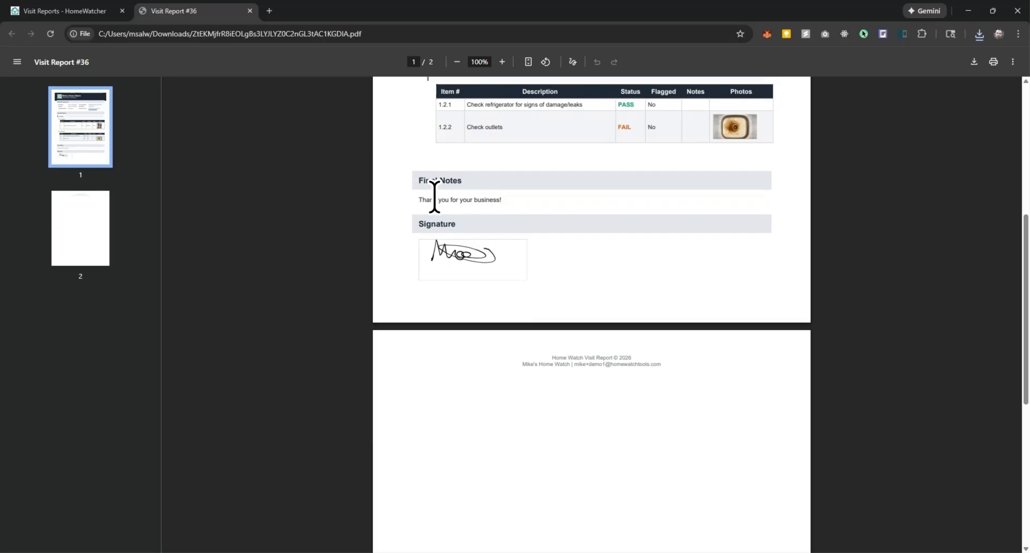
{"action": "scroll", "coordinate": [572, 354], "scroll_direction": "down", "scroll_amount": 4}
{"action": "scroll", "coordinate": [558, 363], "scroll_direction": "up", "scroll_amount": 7}
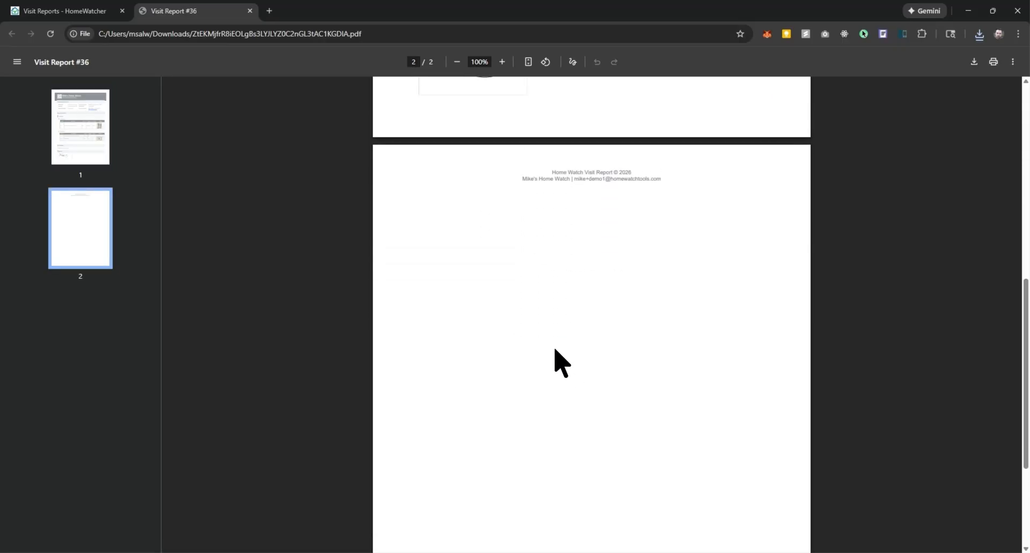
{"action": "middle_click", "coordinate": [200, 10]}
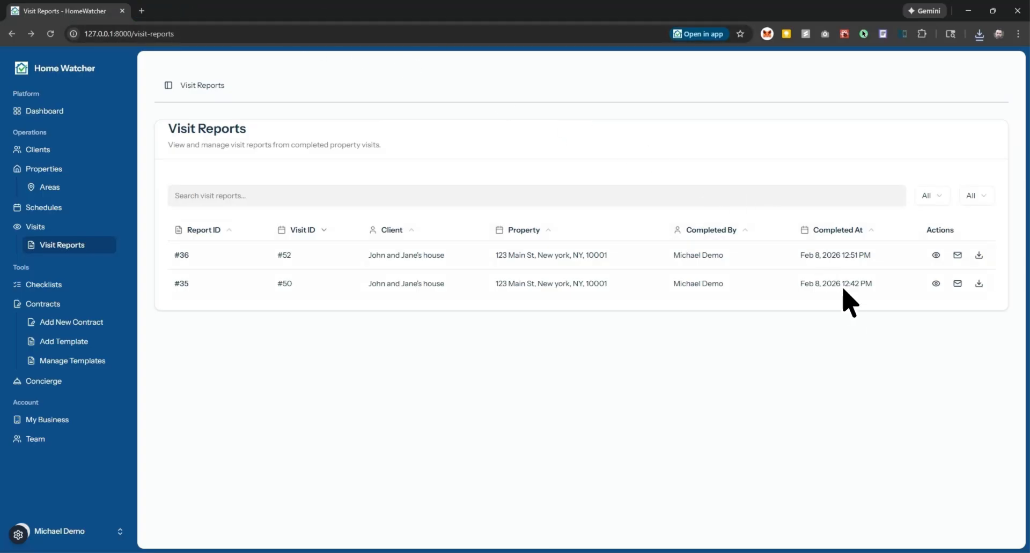
Prepare to email visit report #36 to the primary and secondary recipients with the note "Thank you!", and cancel without sending.
{"action": "left_click", "coordinate": [958, 253]}
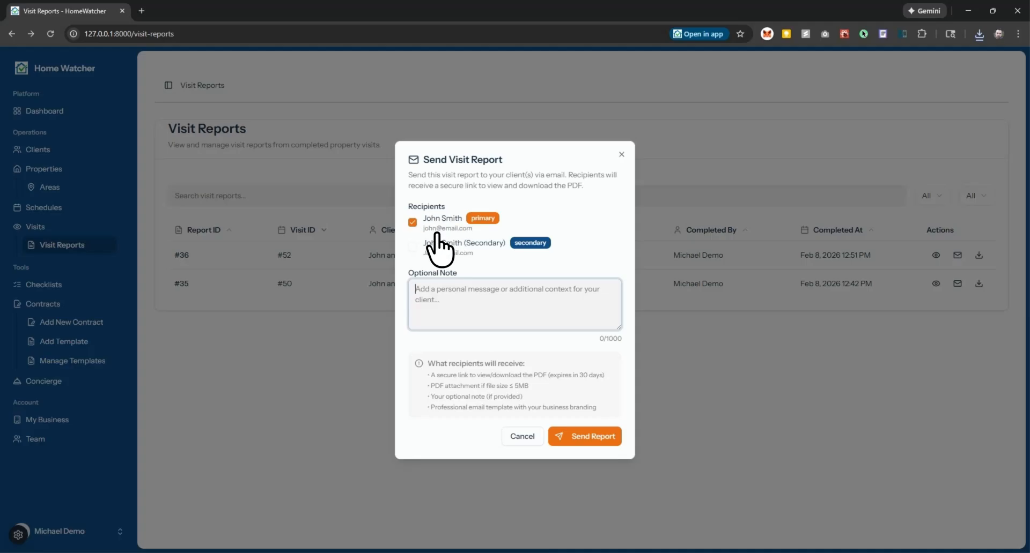
{"action": "left_click", "coordinate": [412, 245]}
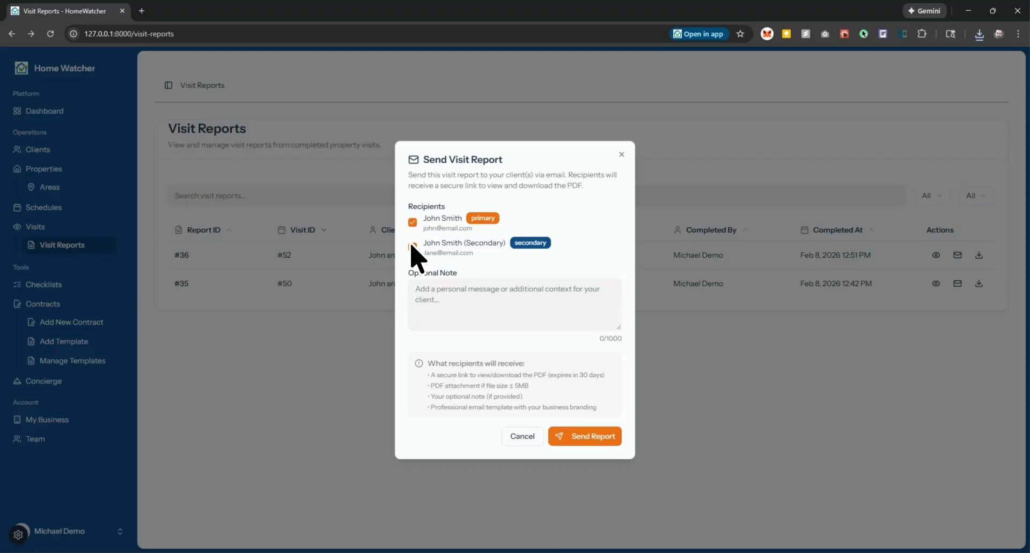
{"action": "left_click", "coordinate": [484, 297]}
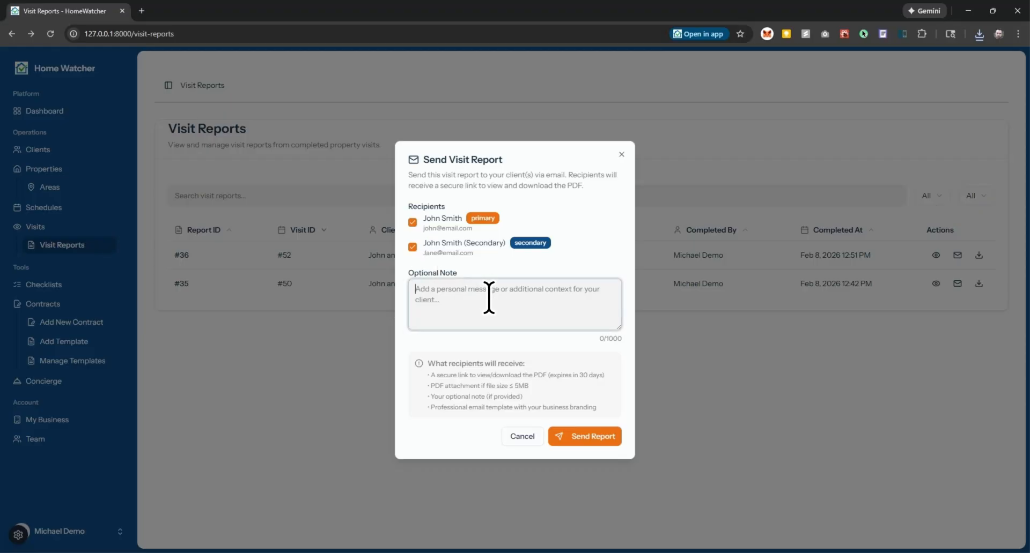
{"action": "type", "text": "Thank you!"}
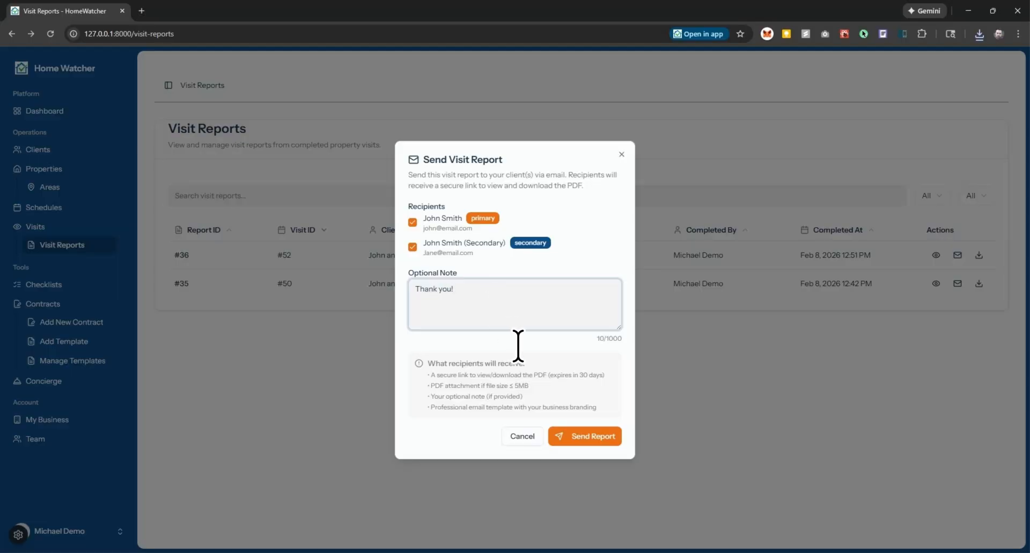
{"action": "left_click", "coordinate": [516, 436]}
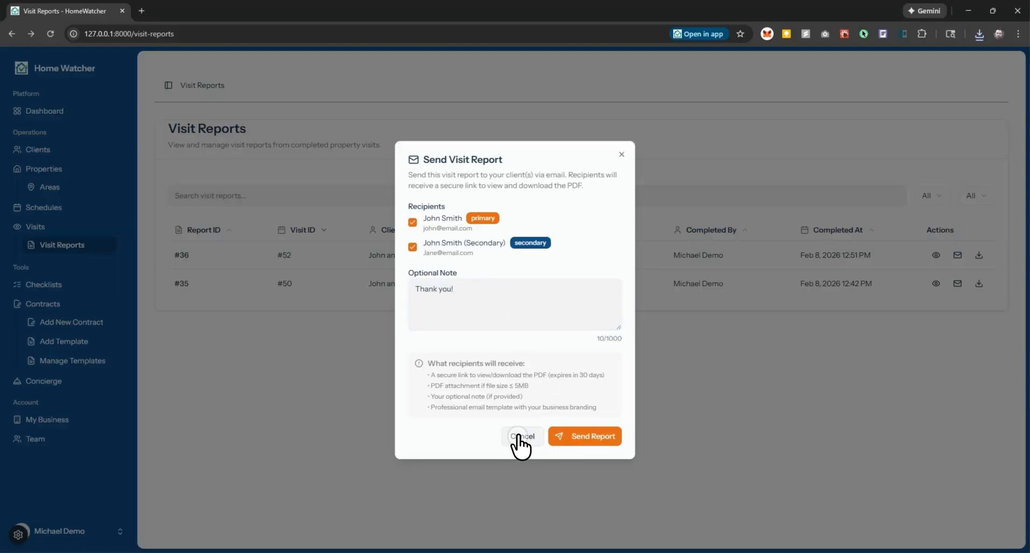